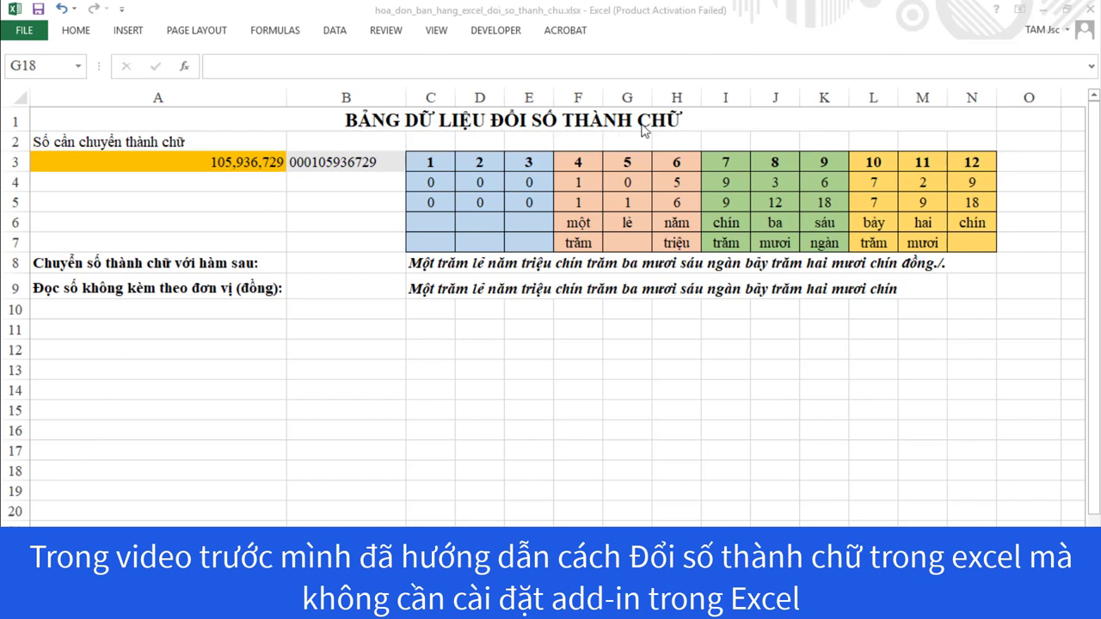
Replace the number to convert in cell A3 with 123
{"action": "left_click", "coordinate": [232, 160]}
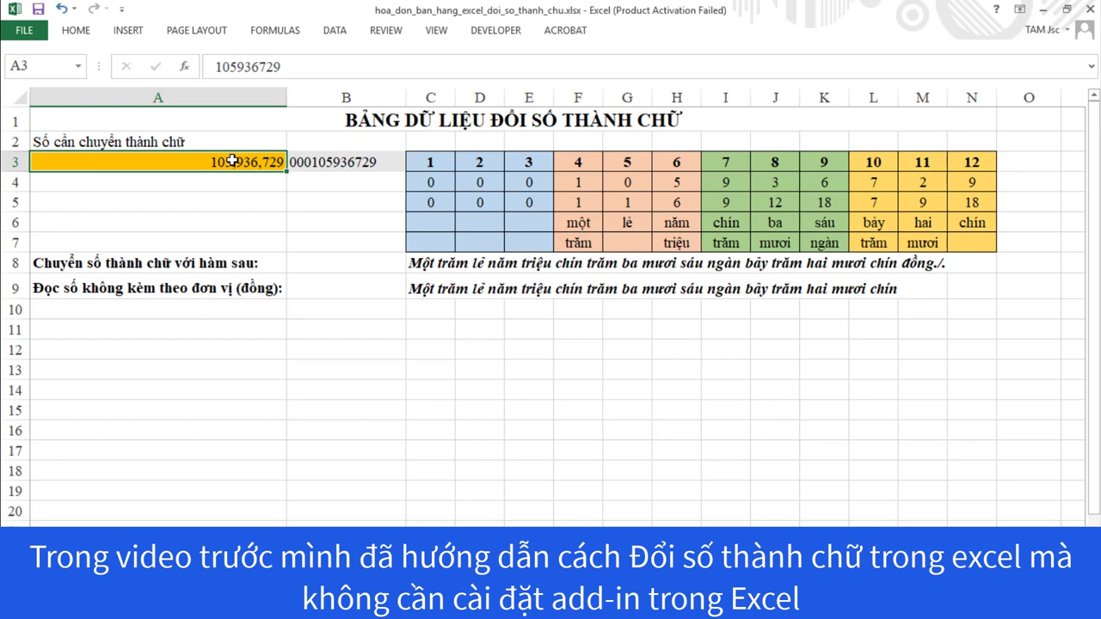
{"action": "key", "text": "Delete"}
{"action": "type", "text": "12"}
{"action": "key", "text": "ctrl+Return"}
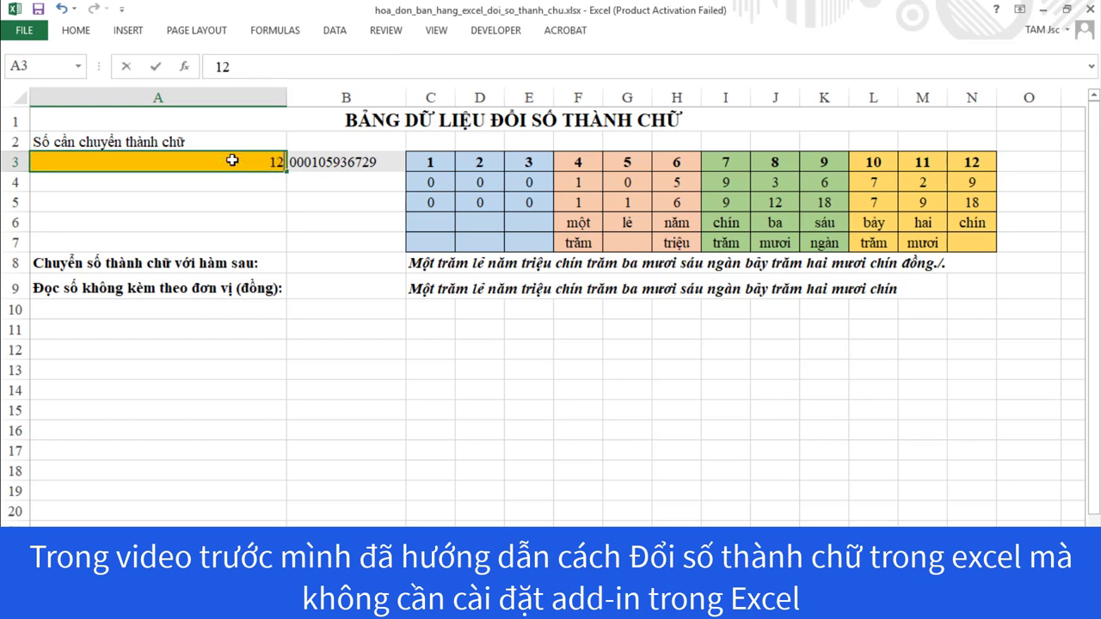
{"action": "type", "text": "3"}
{"action": "key", "text": "Return"}
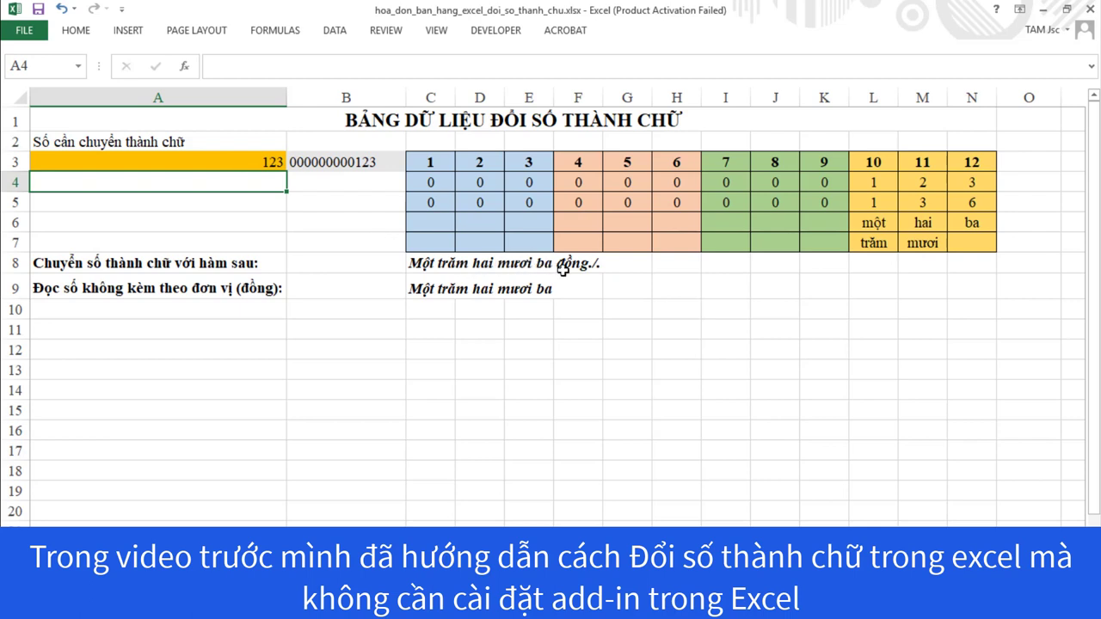
Set the number to convert in cell A3 to 105938
{"action": "left_click", "coordinate": [250, 162]}
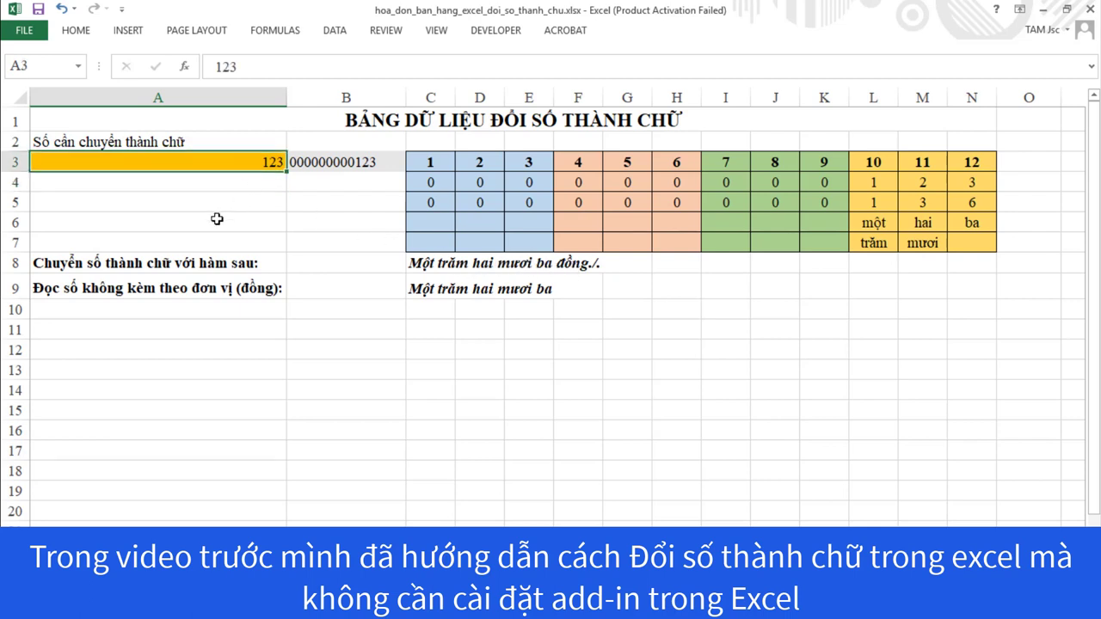
{"action": "key", "text": "BackSpace"}
{"action": "type", "text": "10"}
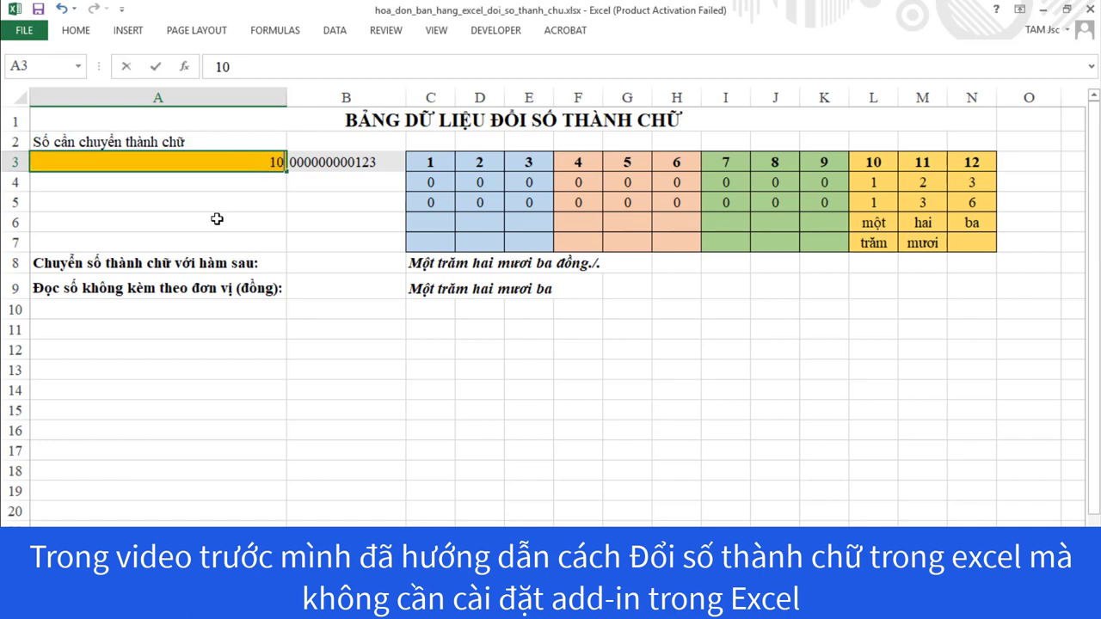
{"action": "type", "text": "5938"}
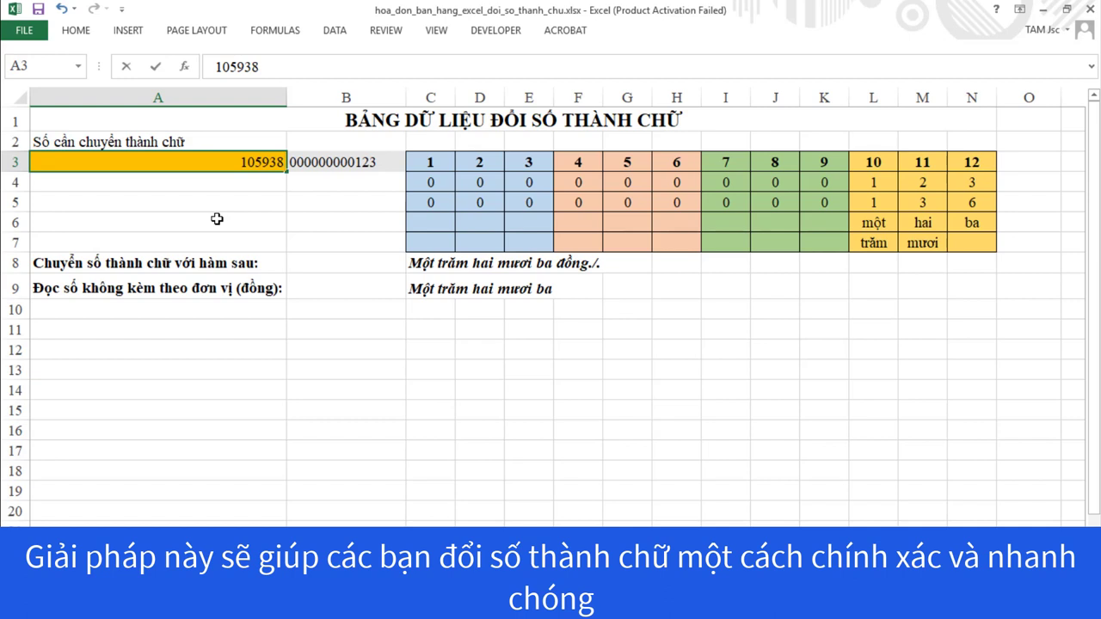
{"action": "key", "text": "Return"}
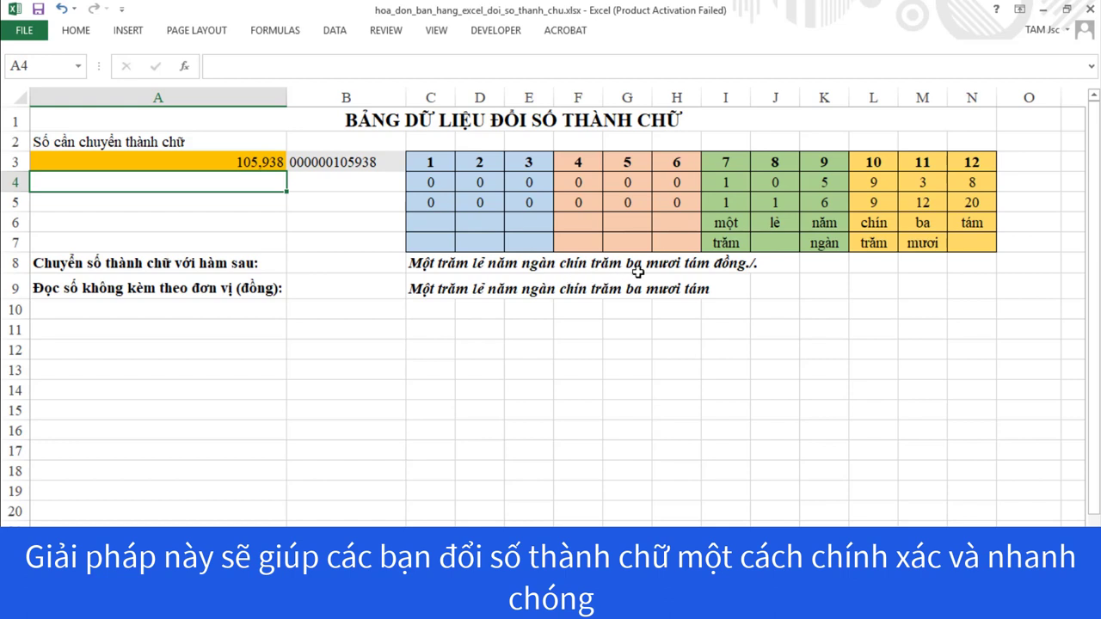
Change the number to convert in cell A3 to 50953000
{"action": "left_click", "coordinate": [261, 167]}
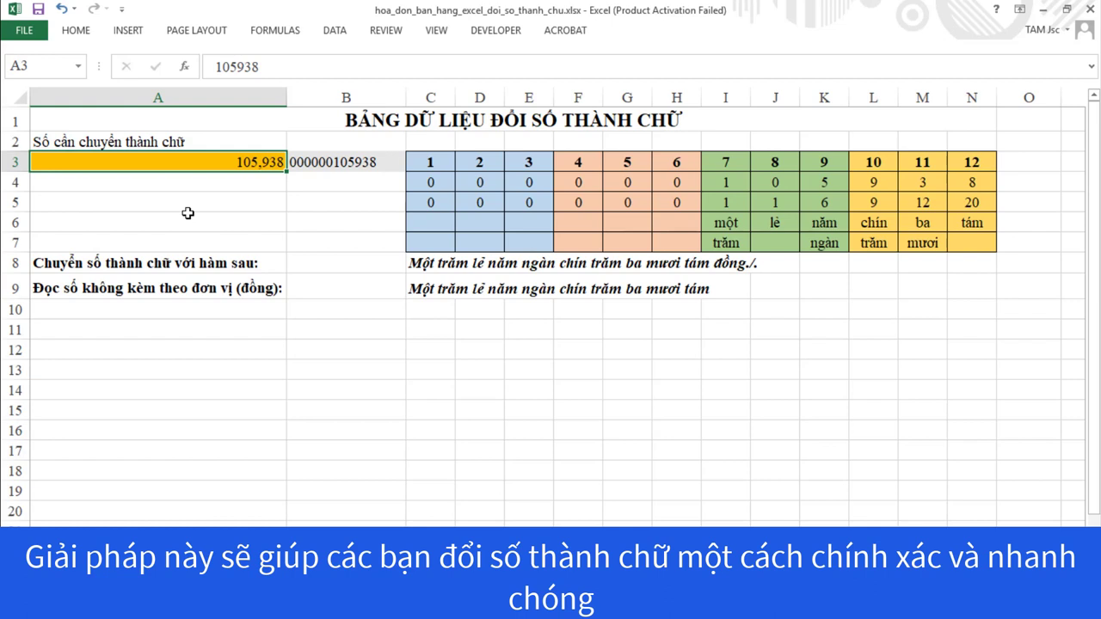
{"action": "type", "text": "50"}
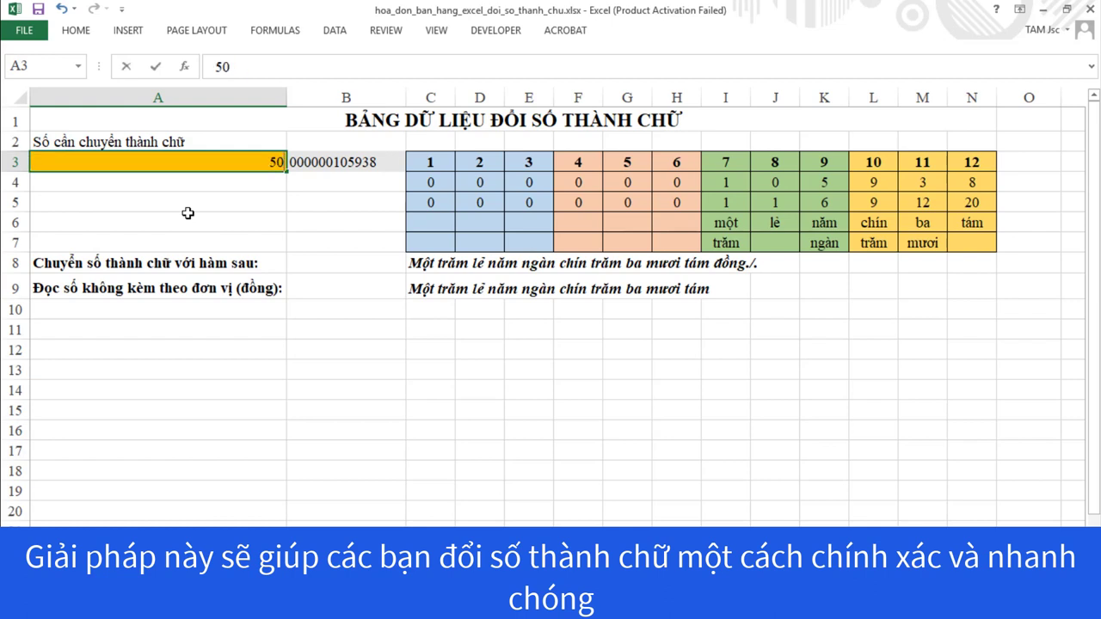
{"action": "type", "text": "953000"}
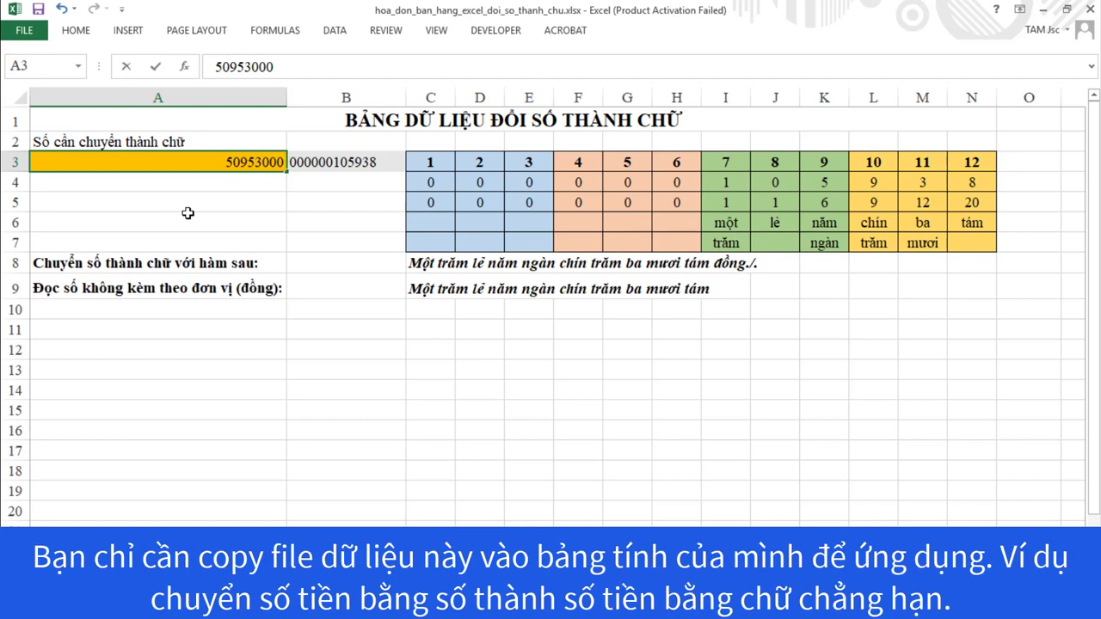
{"action": "key", "text": "Return"}
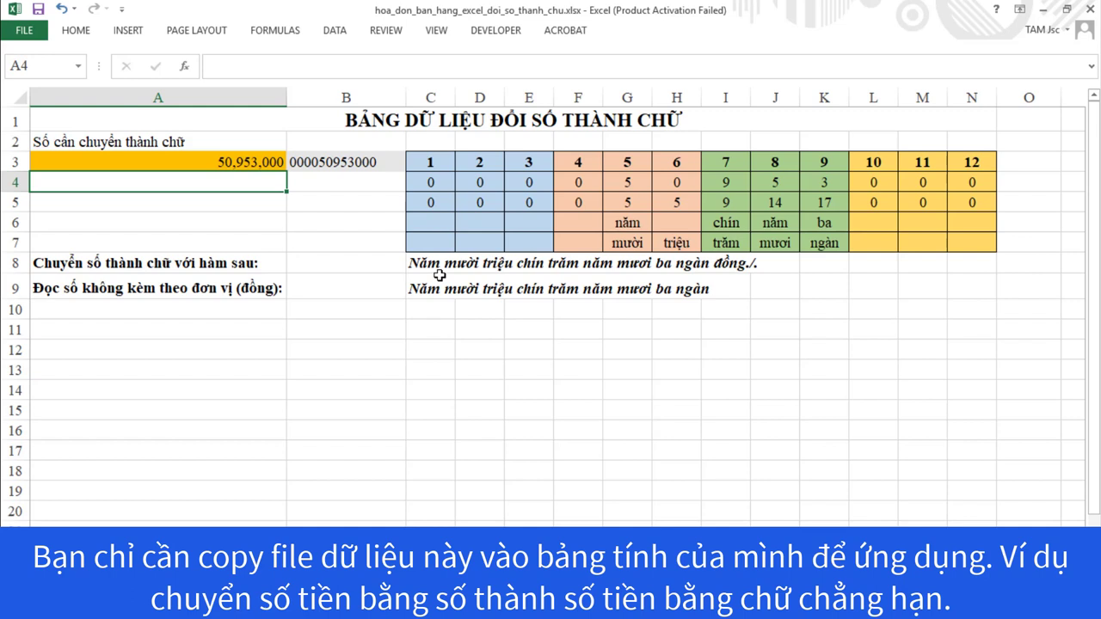
Enter 975635415 in cell A3 as the number to convert
{"action": "left_click", "coordinate": [255, 165]}
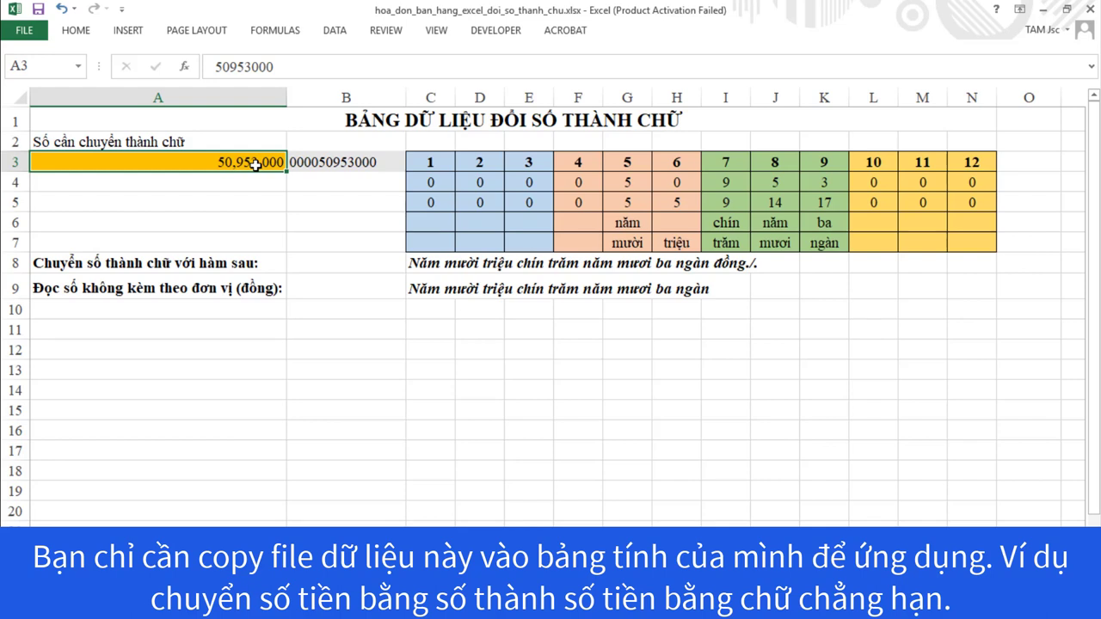
{"action": "type", "text": "975,6"}
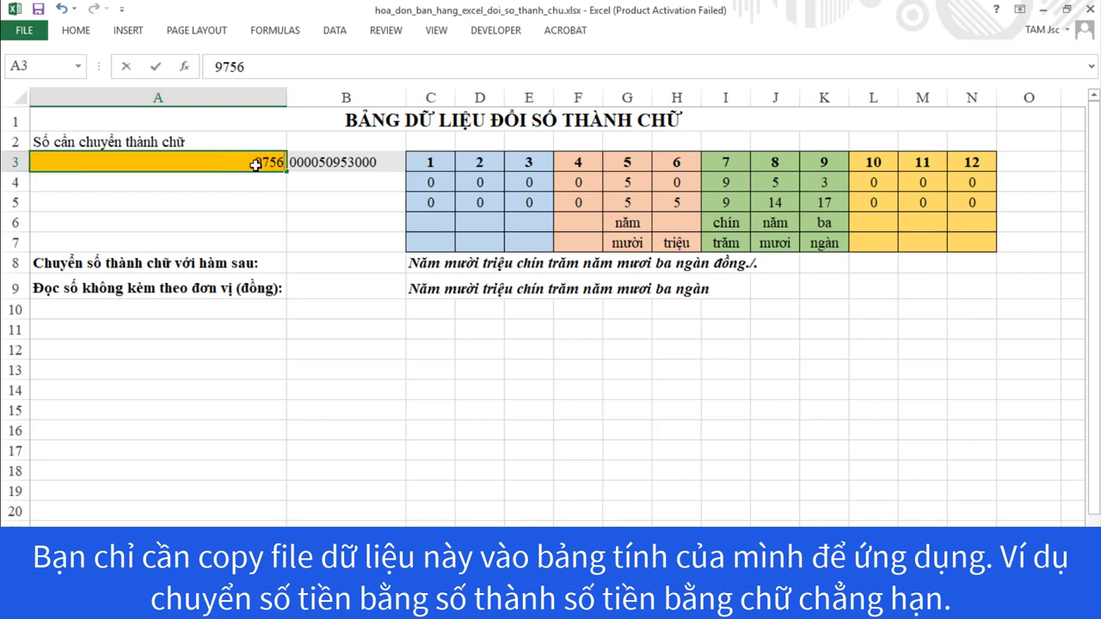
{"action": "type", "text": "35,"}
{"action": "type", "text": "41"}
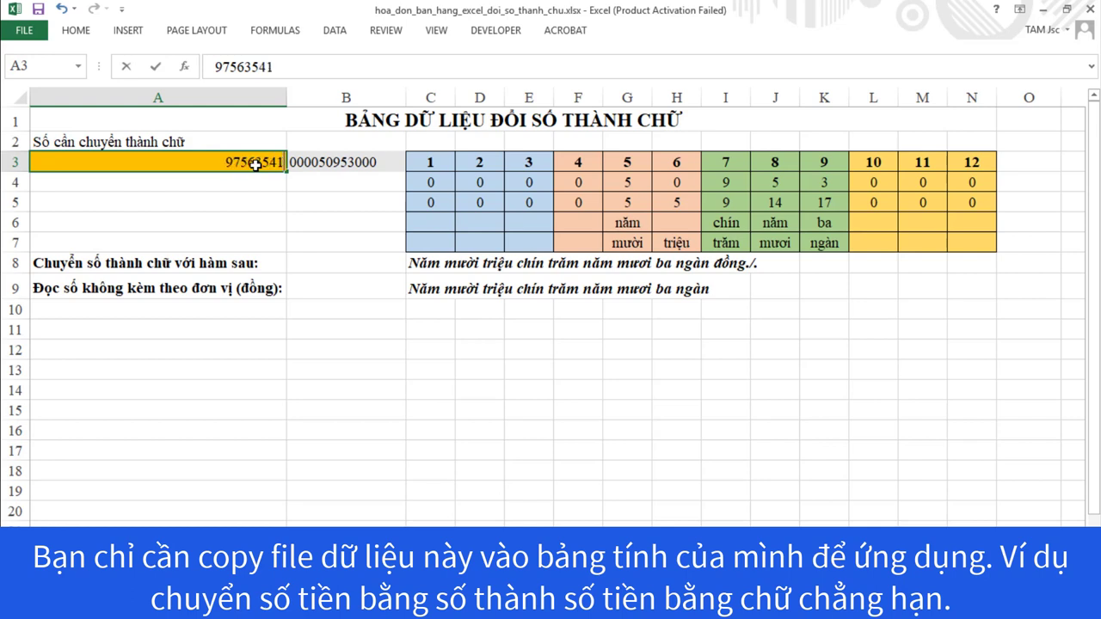
{"action": "type", "text": "5"}
{"action": "key", "text": "Return"}
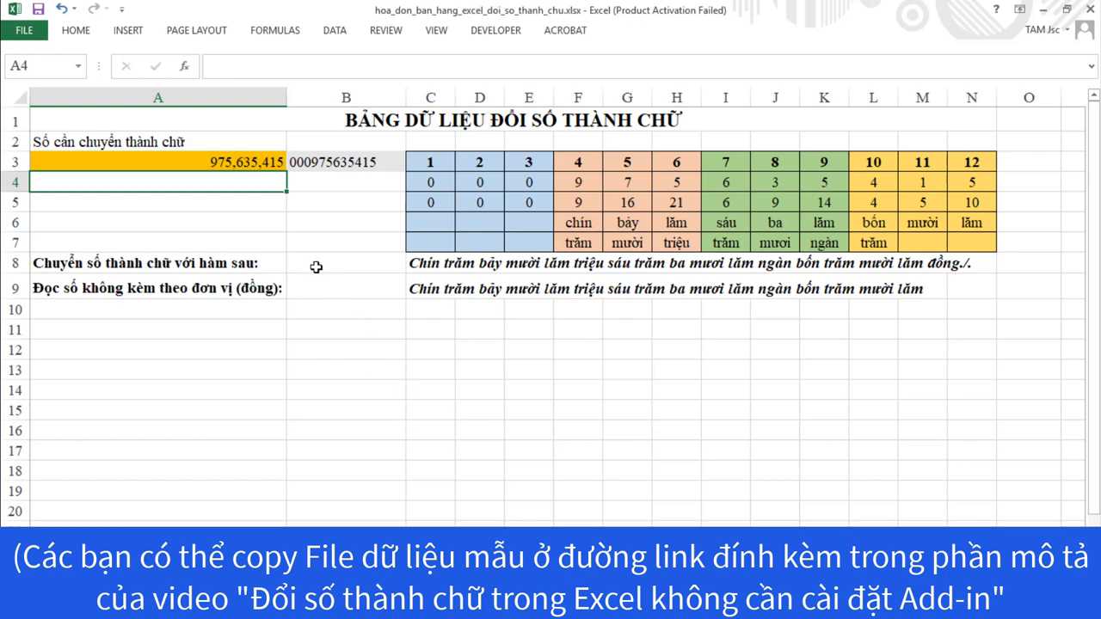
{"action": "left_click", "coordinate": [228, 171]}
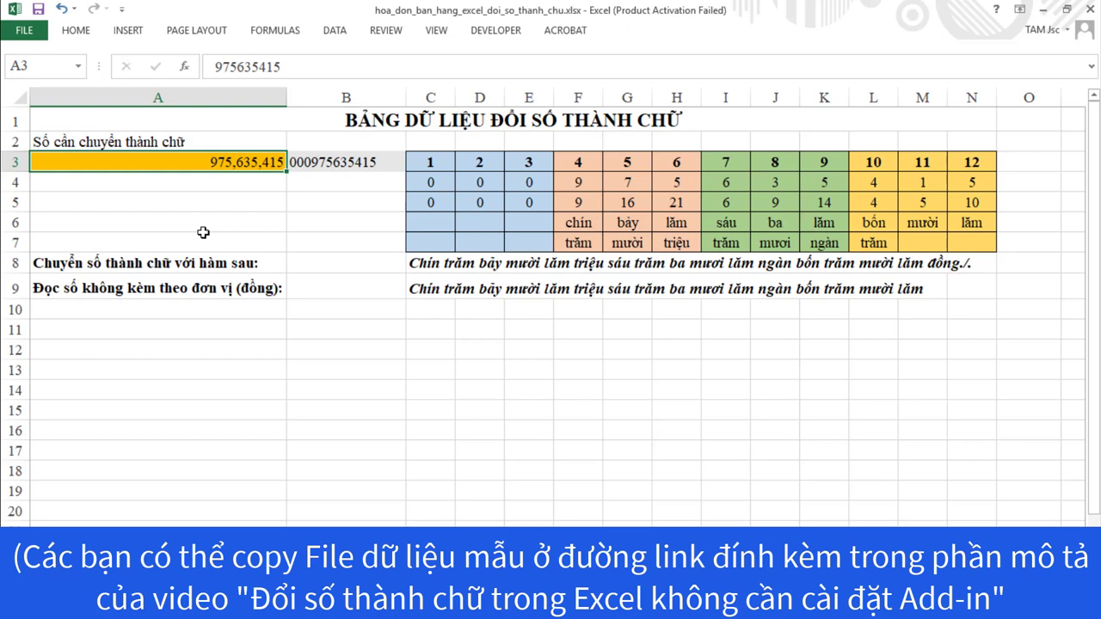
{"action": "type", "text": "985"}
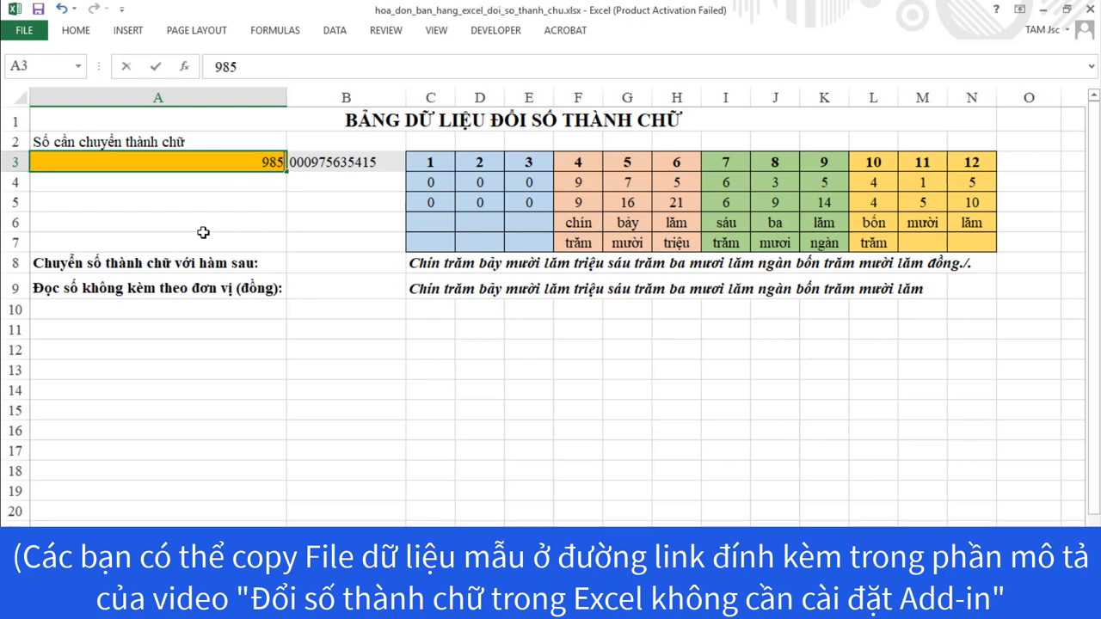
{"action": "type", "text": ",356,217"}
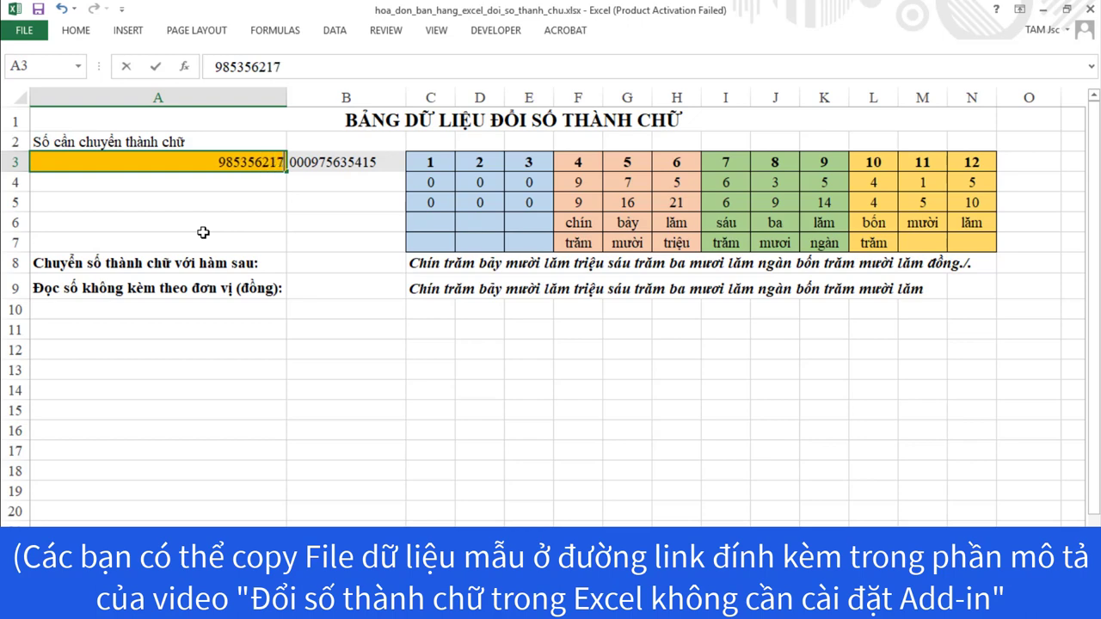
{"action": "type", "text": ",5"}
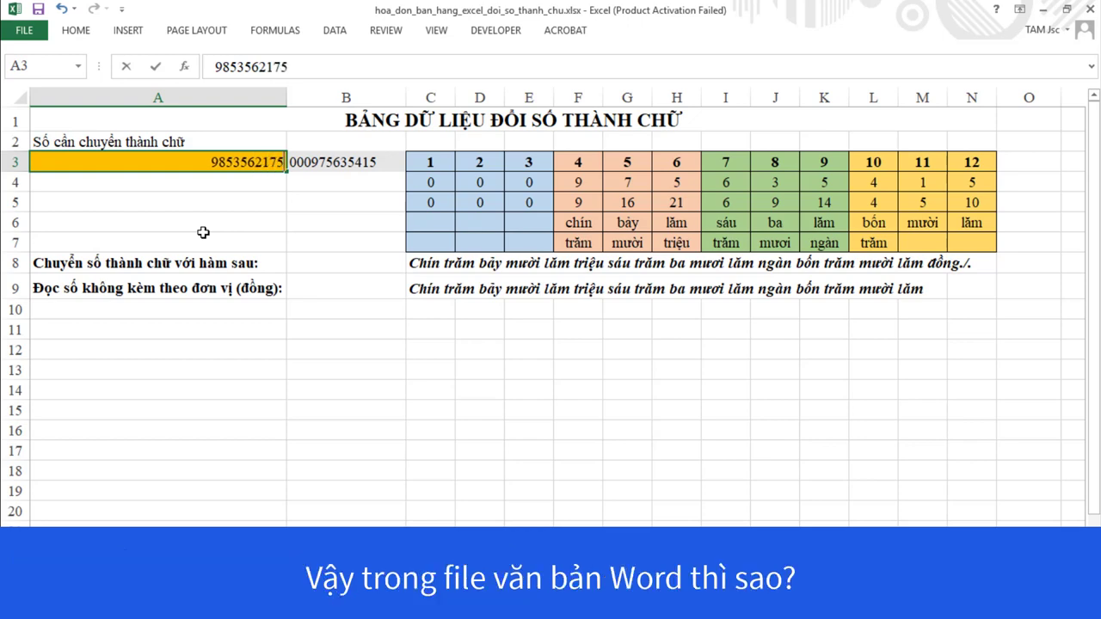
{"action": "type", "text": "08"}
{"action": "key", "text": "Return"}
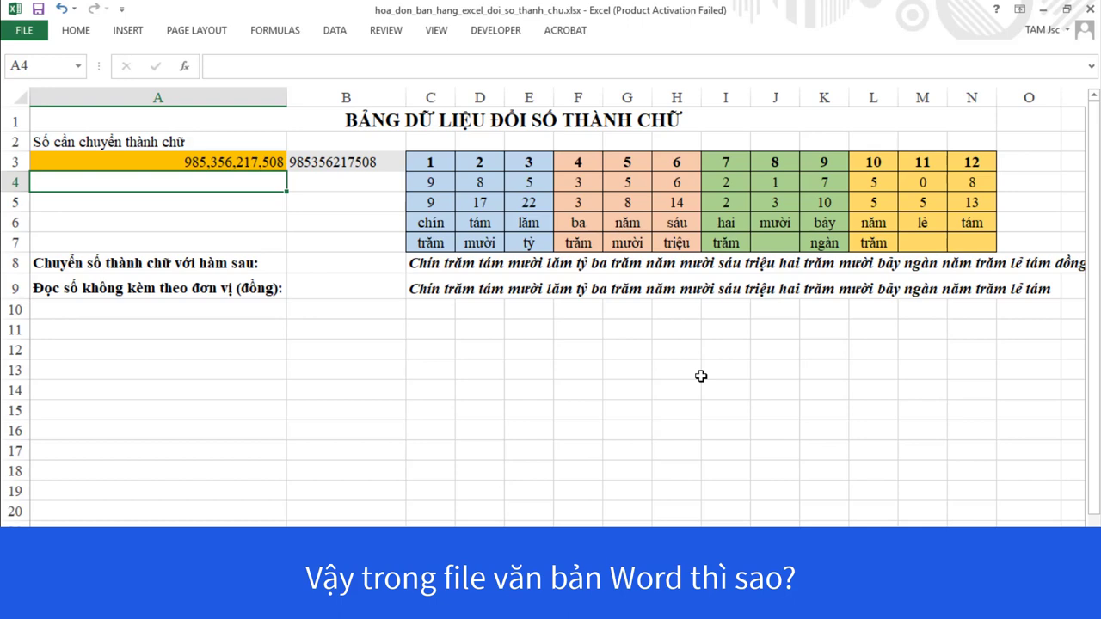
{"action": "scroll", "coordinate": [700, 375], "scroll_direction": "down", "scroll_amount": 2}
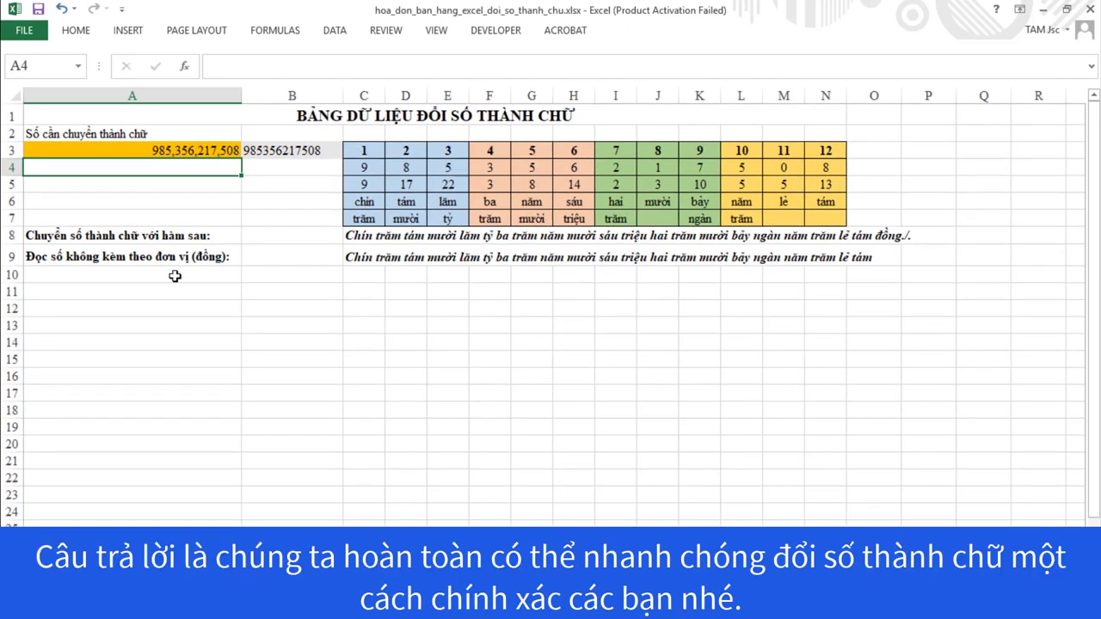
{"action": "left_click", "coordinate": [151, 153]}
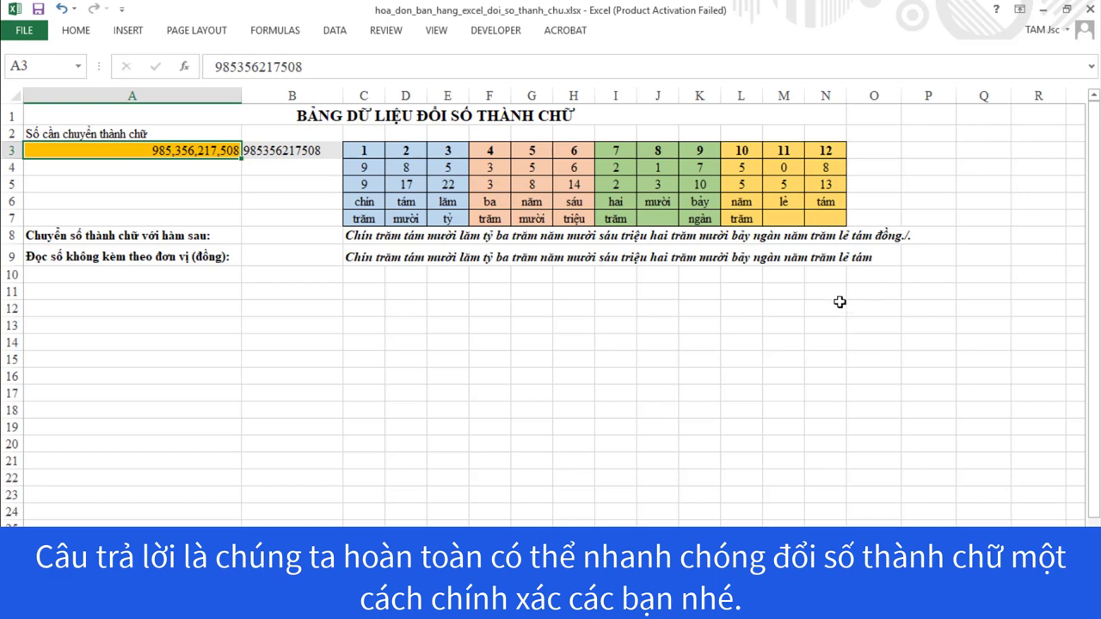
{"action": "scroll", "coordinate": [533, 311], "scroll_direction": "up", "scroll_amount": 2, "text": "ctrl"}
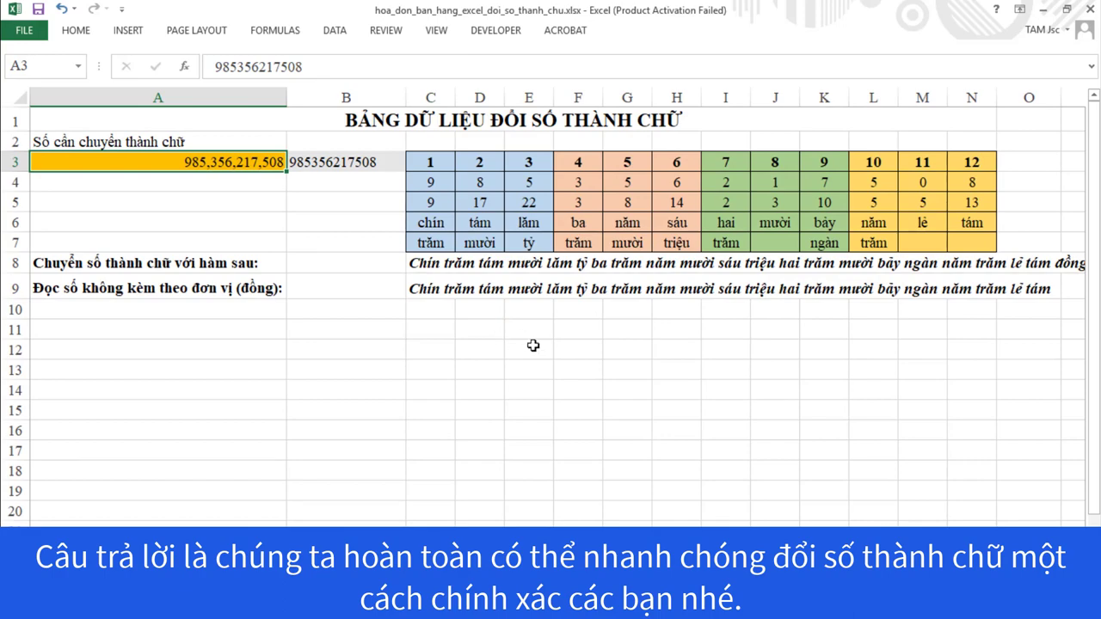
Switch to the Word document Hop dong TV Giam sat.doc and examine the rounded contract price in section 4.1
{"action": "left_click", "coordinate": [454, 606]}
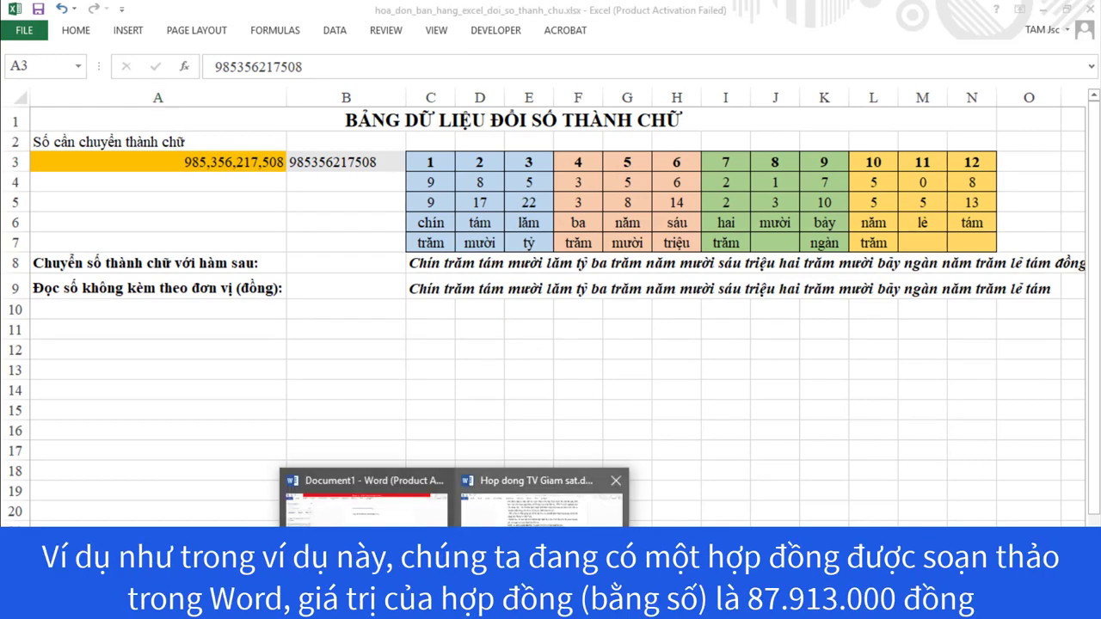
{"action": "left_click", "coordinate": [542, 498]}
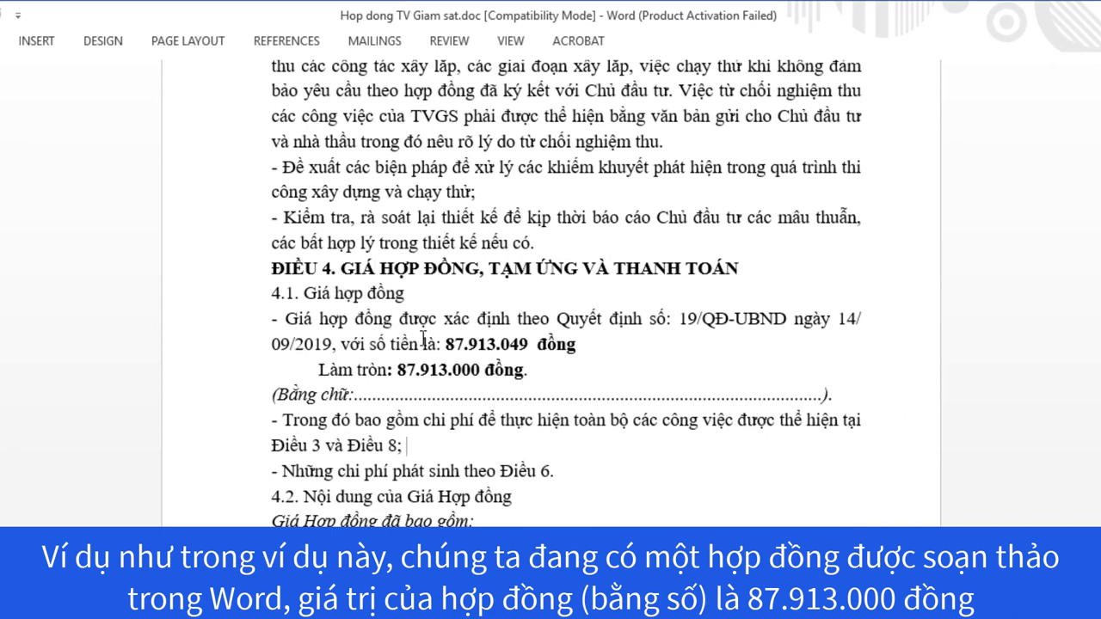
{"action": "left_click_drag", "start_coordinate": [397, 369], "coordinate": [480, 376]}
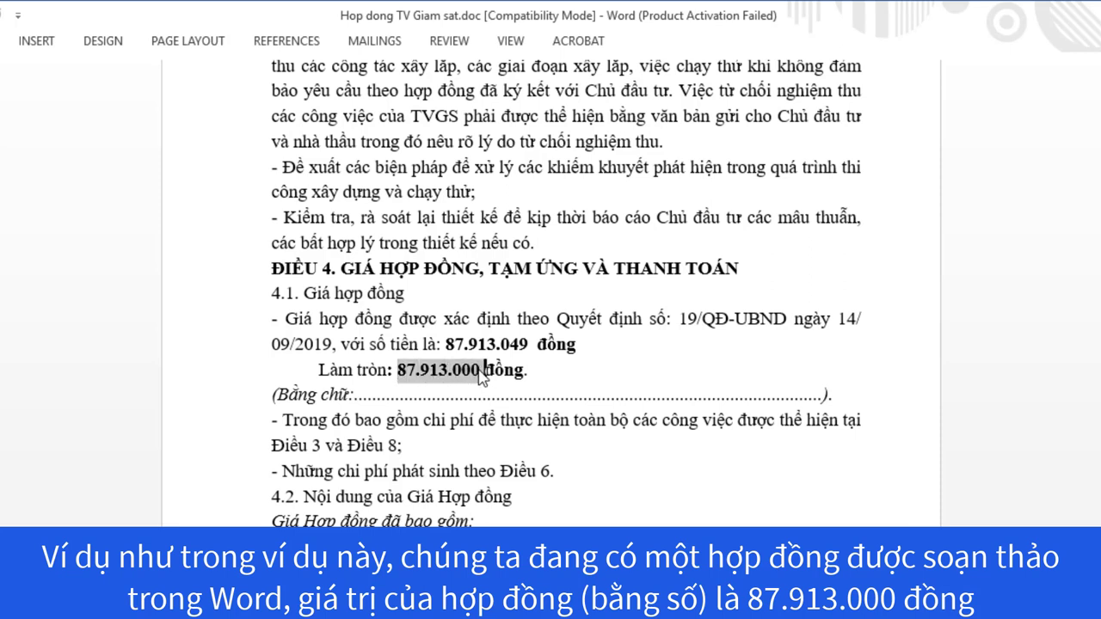
{"action": "left_click", "coordinate": [480, 375]}
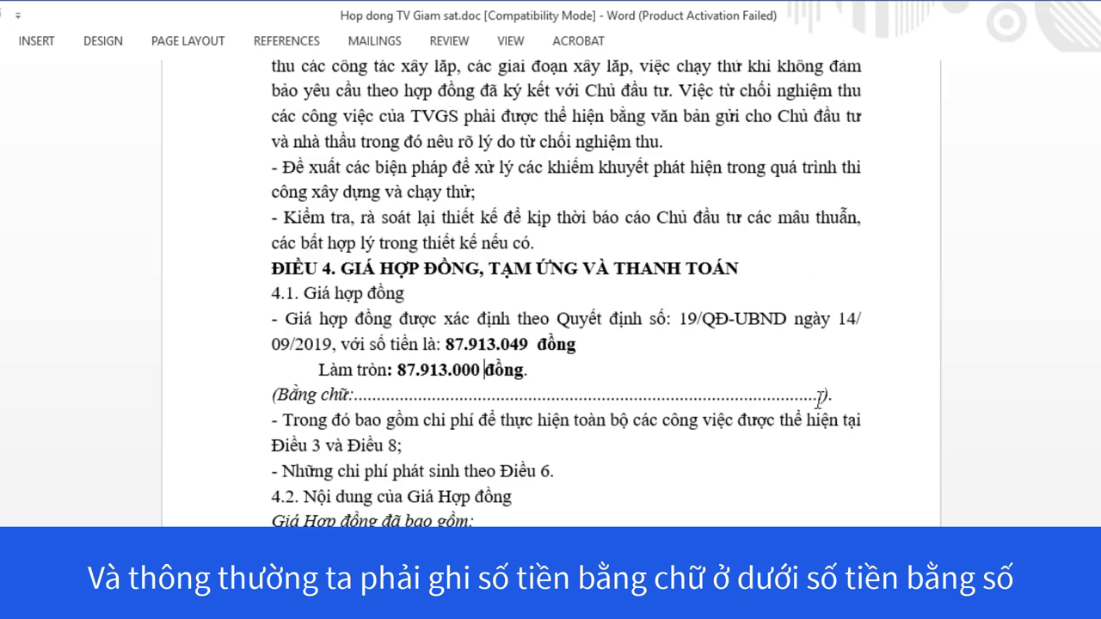
Replace the first dots after "Bằng chữ:" with "Tám mươi bảy triệu chín trăm mười ba ngàn không trăm bốn mươi chín đồng"
{"action": "left_click_drag", "start_coordinate": [819, 395], "coordinate": [355, 397]}
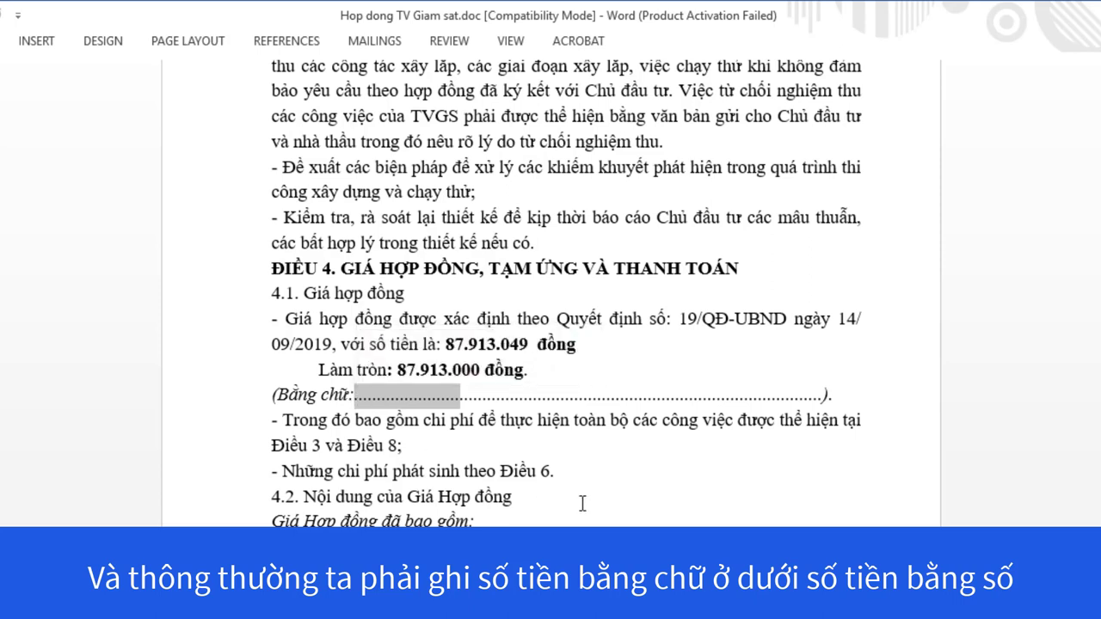
{"action": "type", "text": "Tám"}
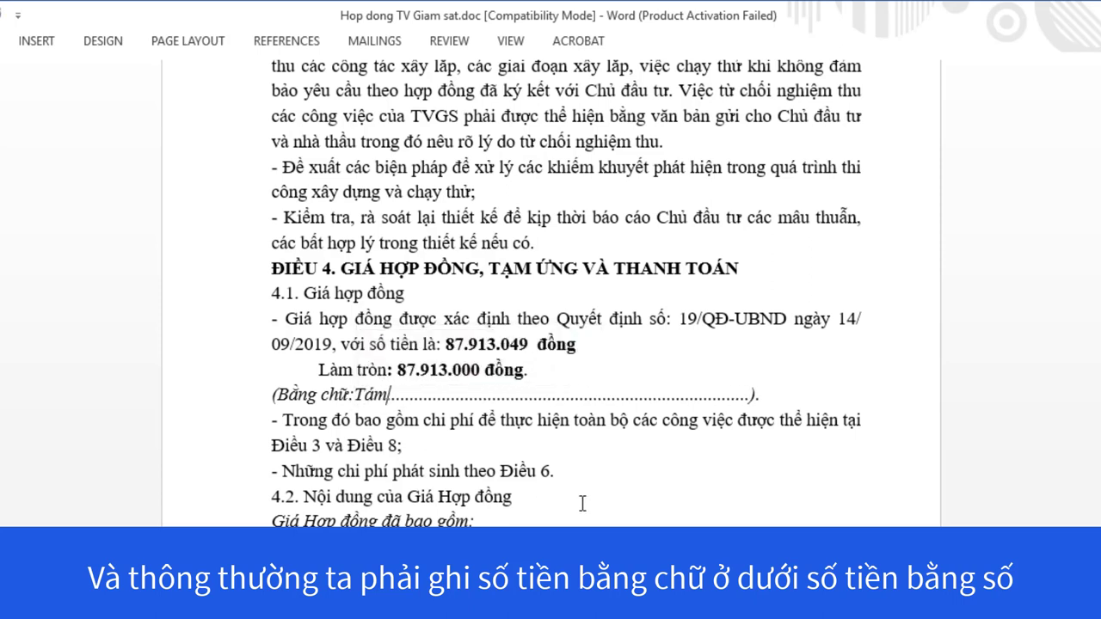
{"action": "type", "text": " mươi"}
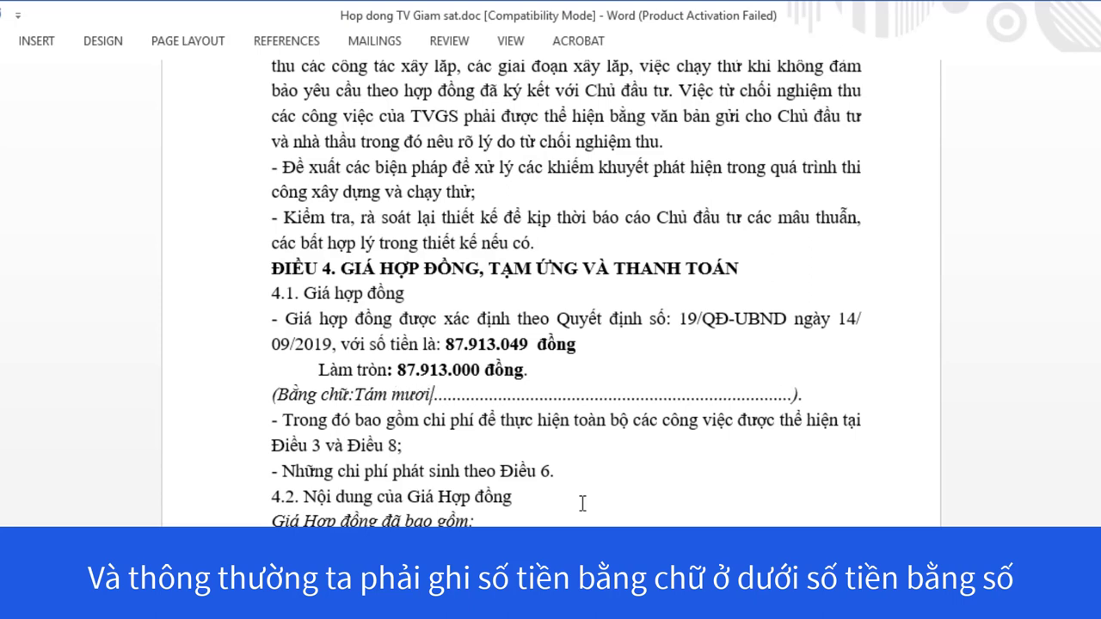
{"action": "type", "text": " bảy t"}
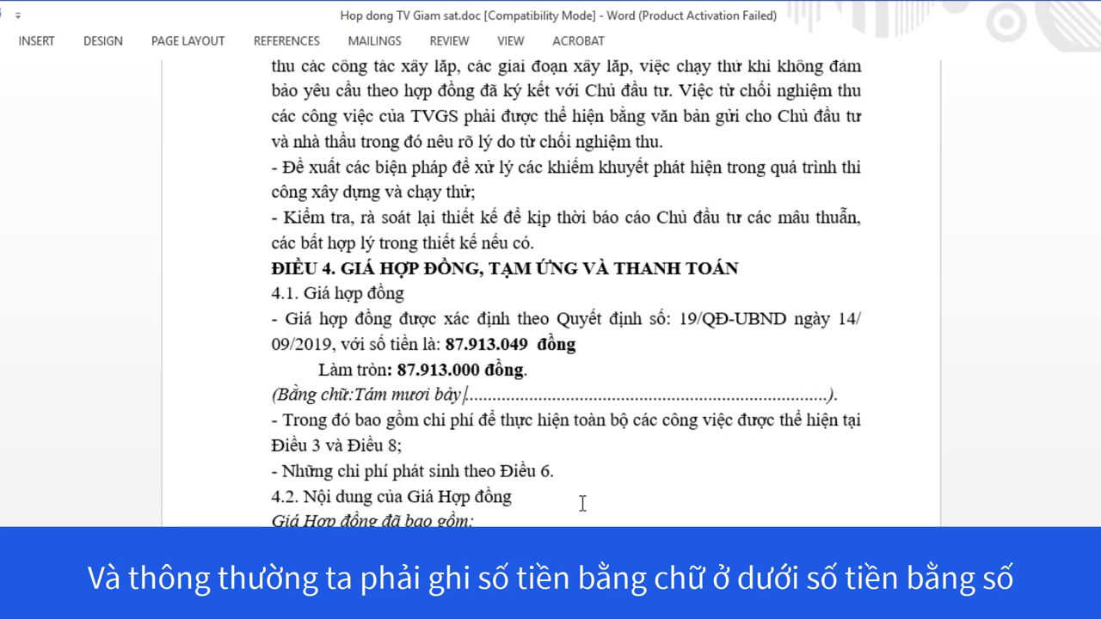
{"action": "type", "text": "riệu"}
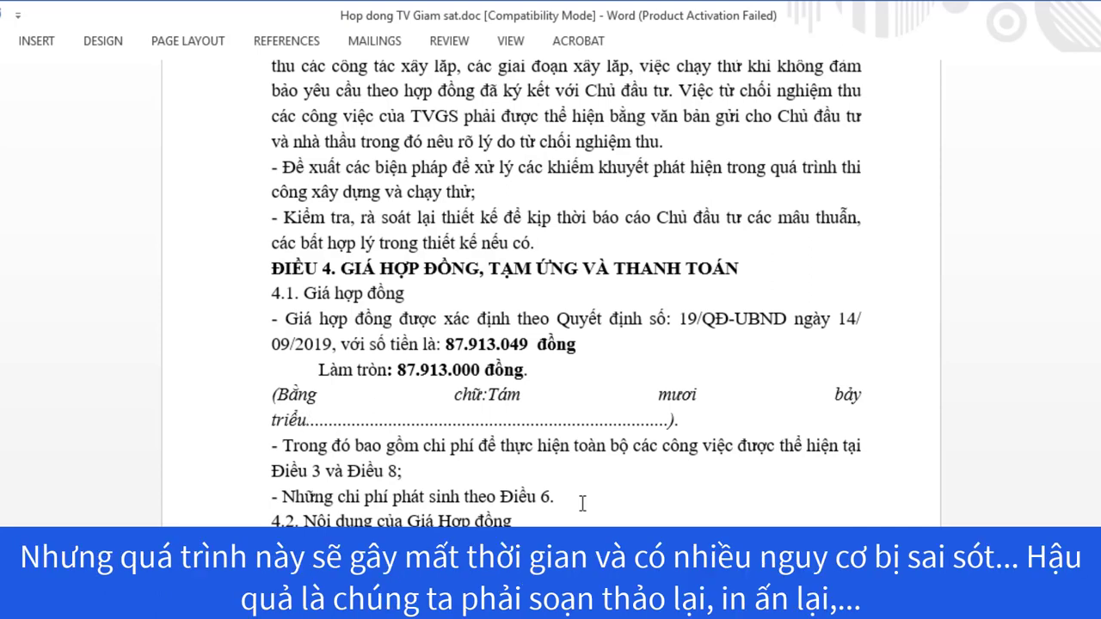
{"action": "type", "text": "ch"}
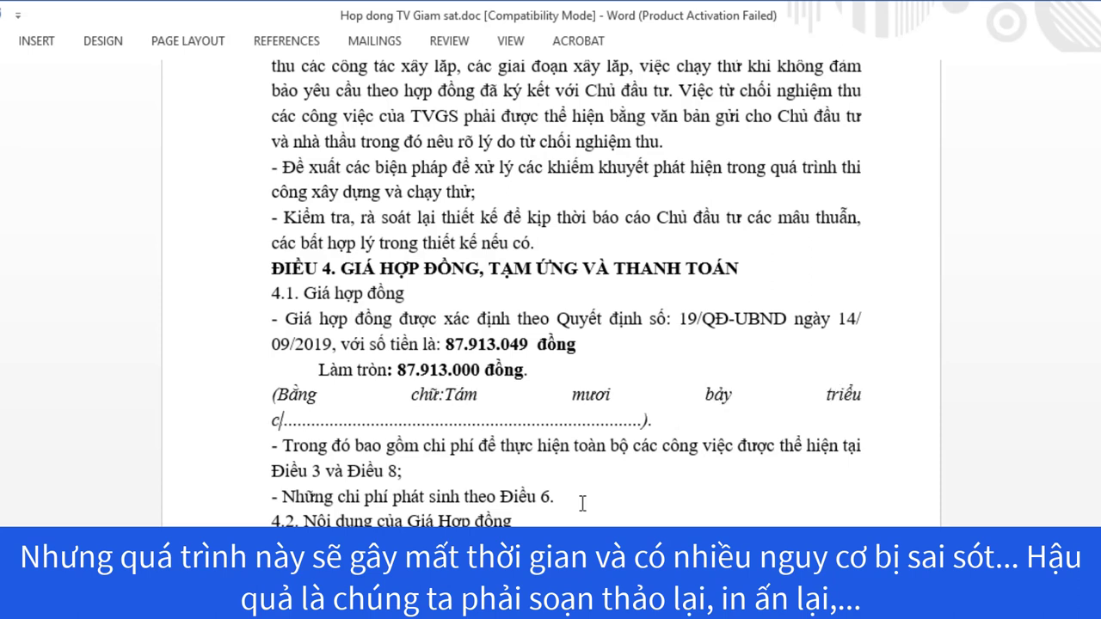
{"action": "type", "text": "ín tr"}
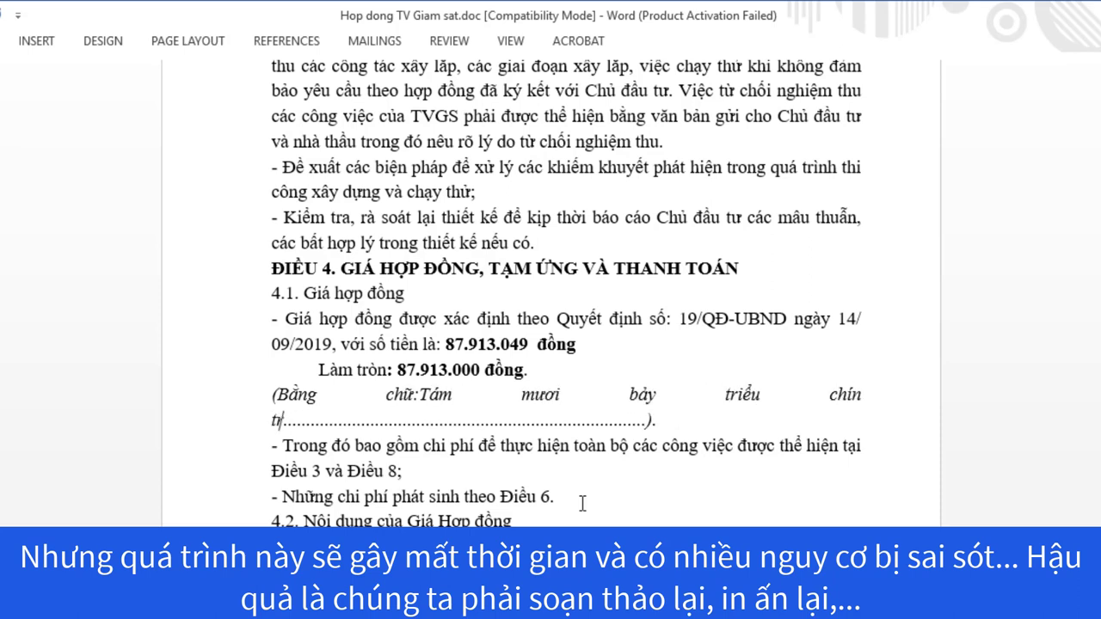
{"action": "type", "text": "ăm"}
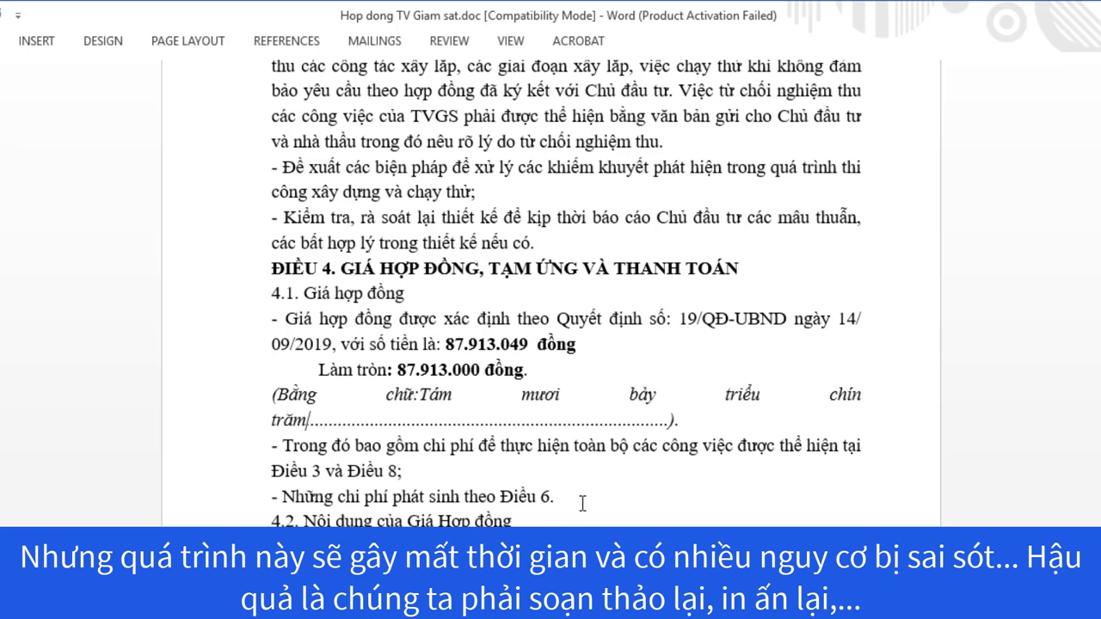
{"action": "type", "text": " m"}
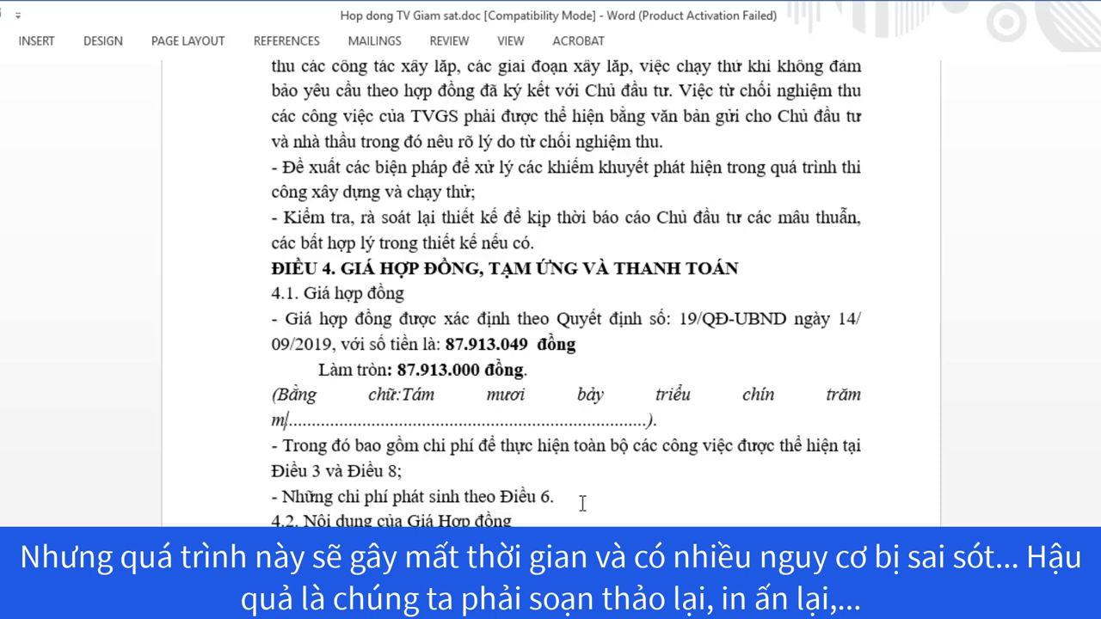
{"action": "type", "text": "ười "}
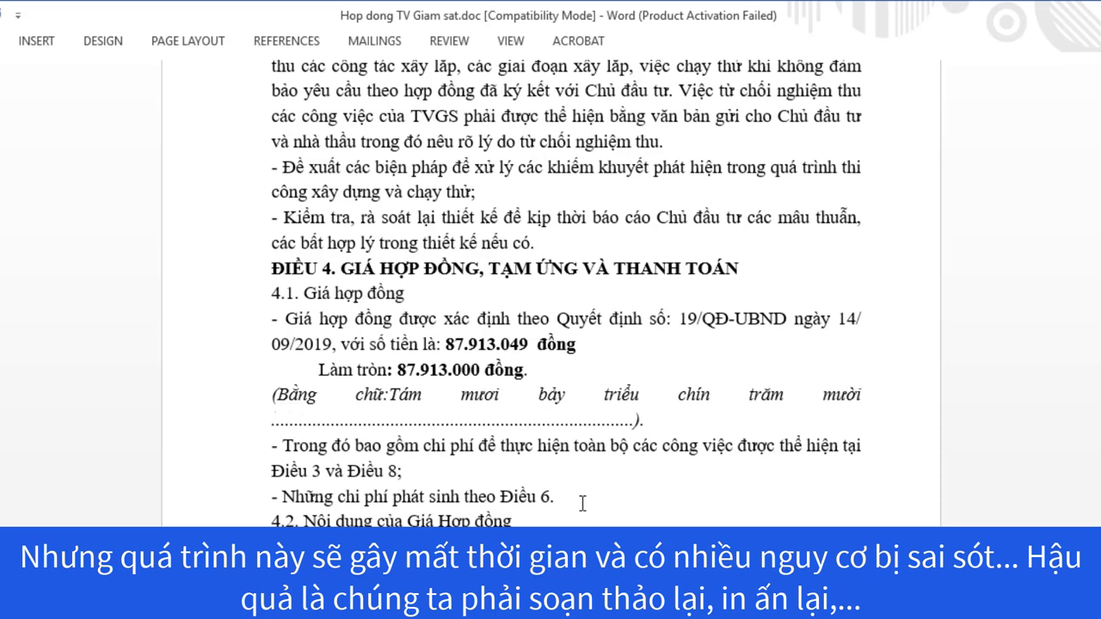
{"action": "type", "text": "ba "}
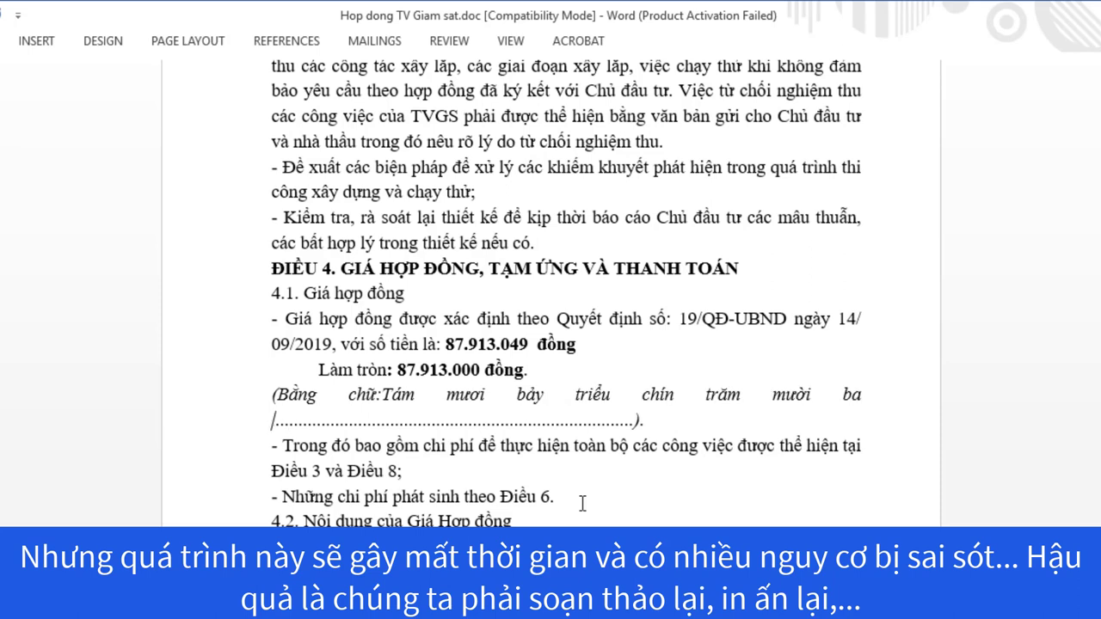
{"action": "type", "text": "ngàn kh"}
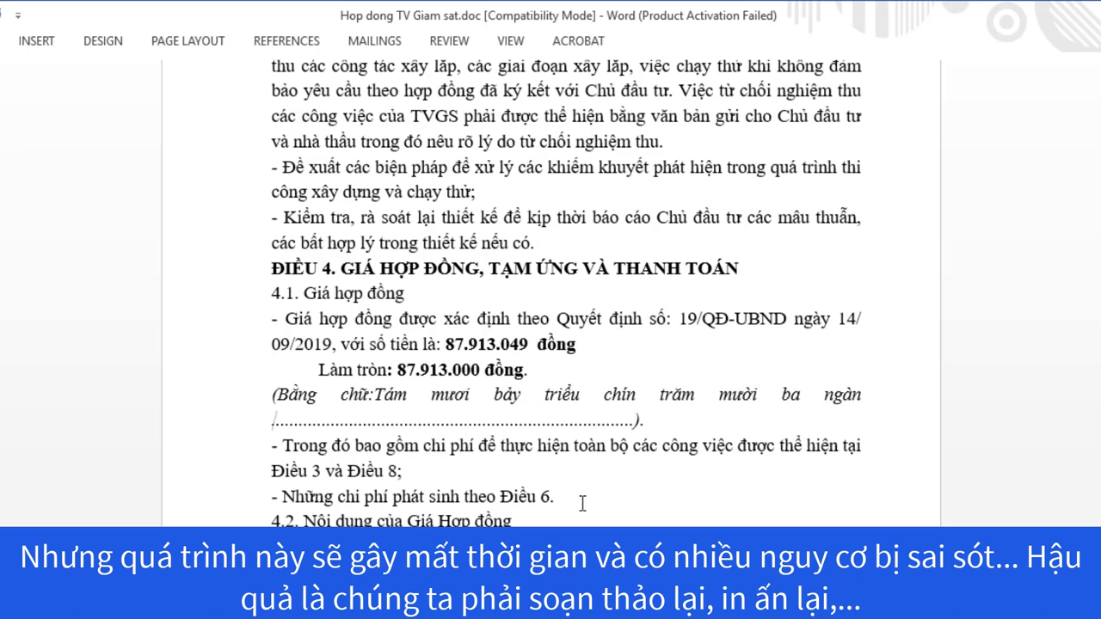
{"action": "type", "text": "ông"}
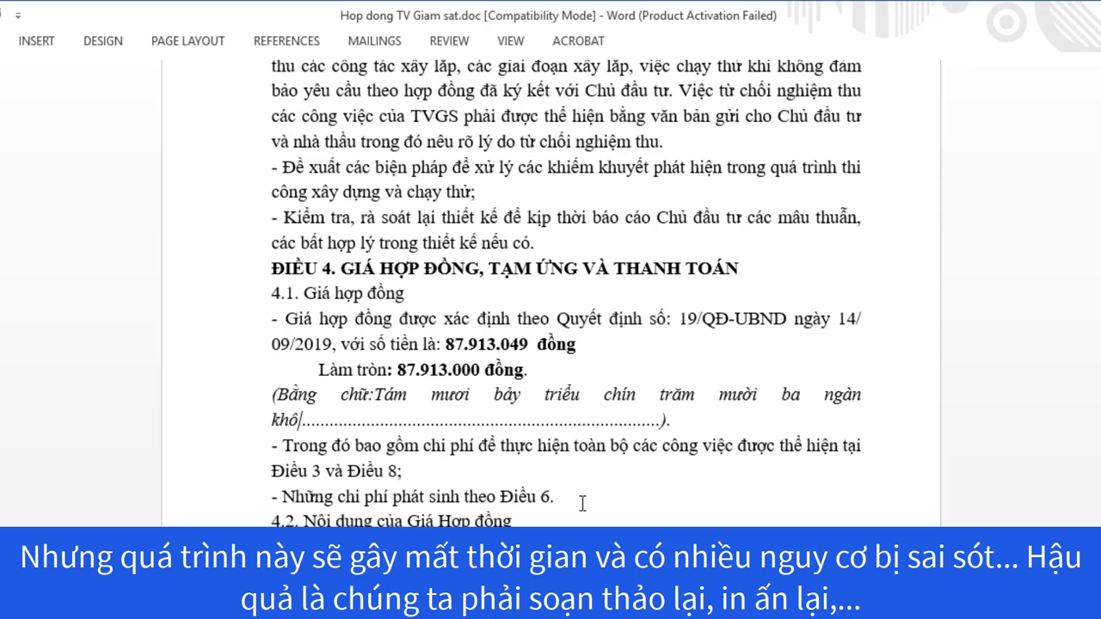
{"action": "type", "text": "ră"}
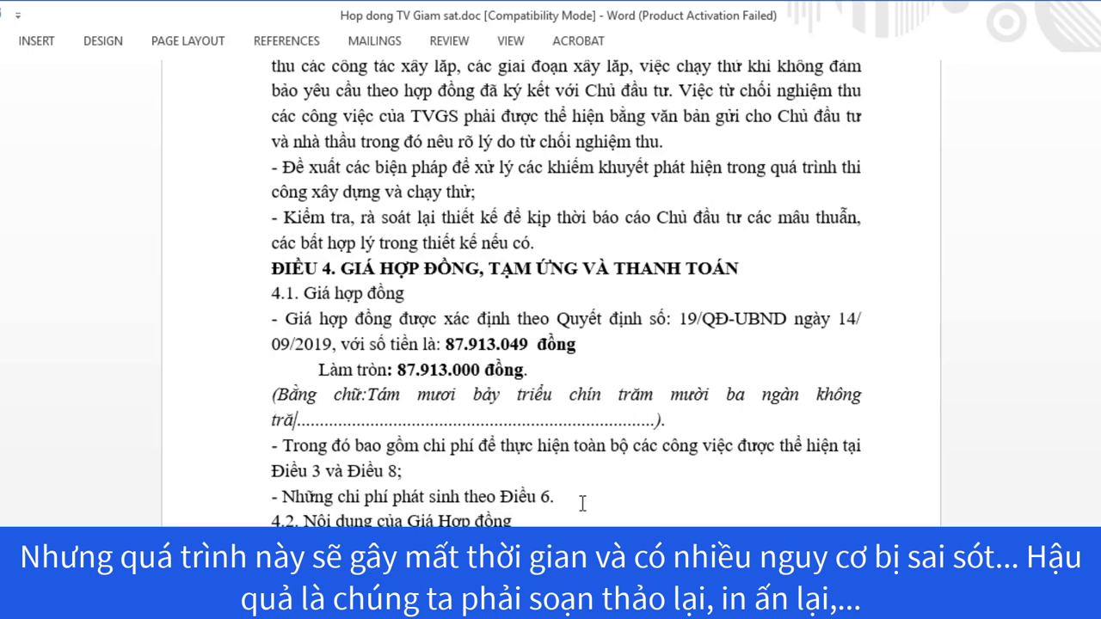
{"action": "type", "text": "m"}
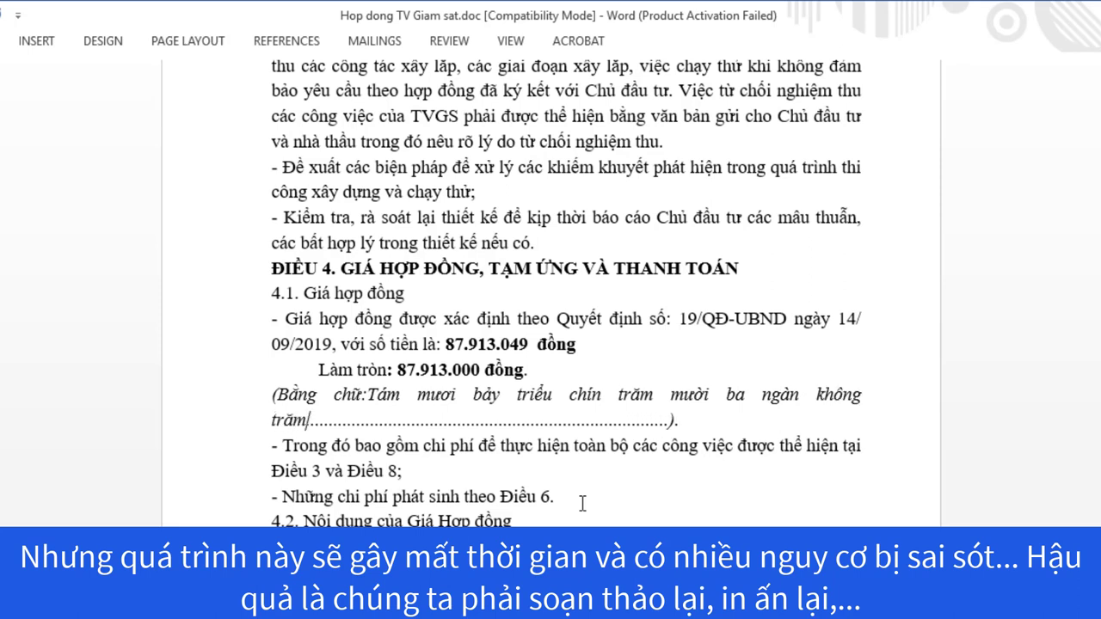
{"action": "type", "text": " bốn "}
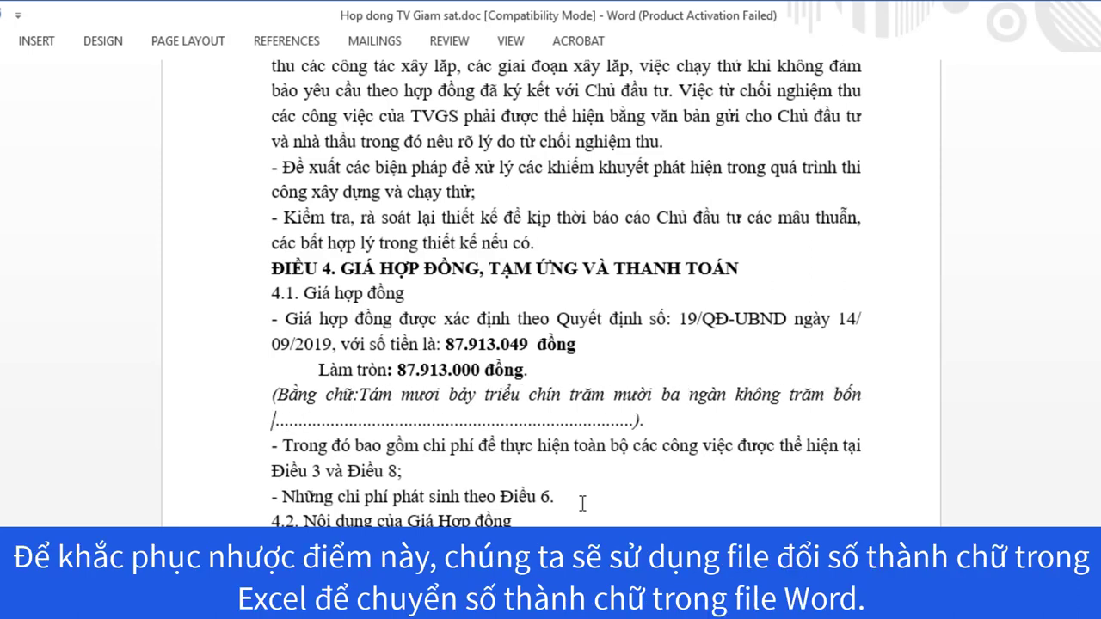
{"action": "type", "text": "mươi"}
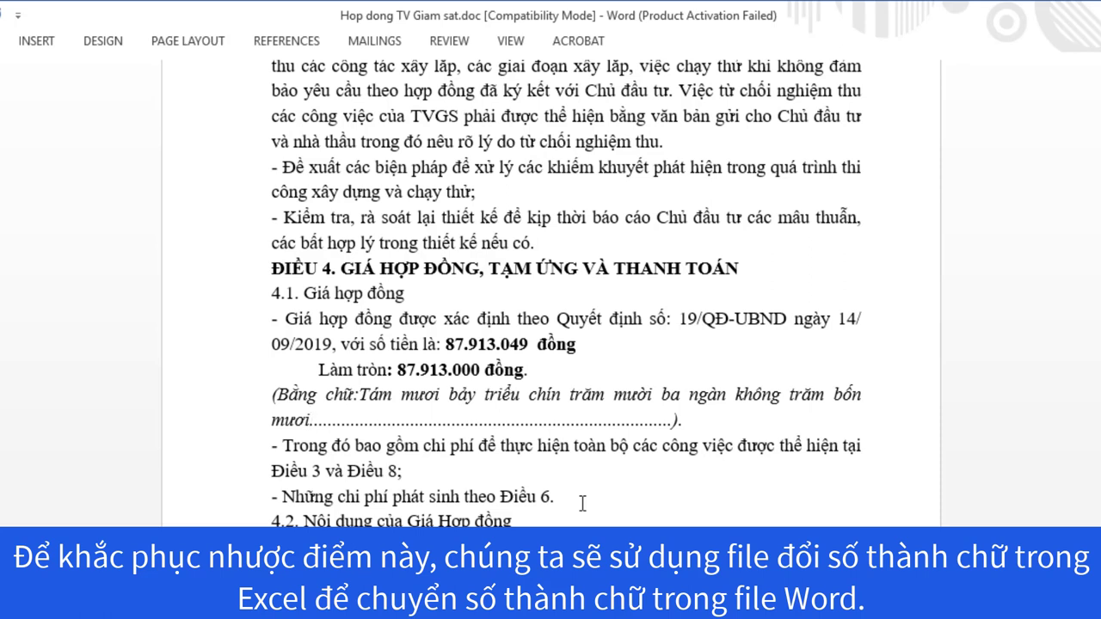
{"action": "type", "text": " chín "}
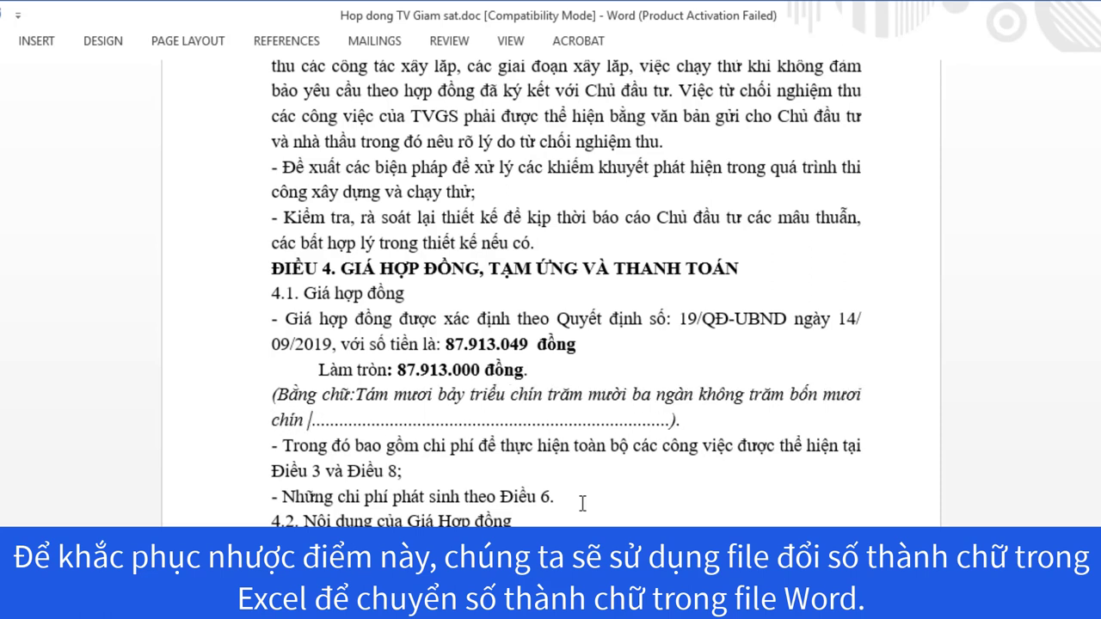
{"action": "type", "text": "đồng"}
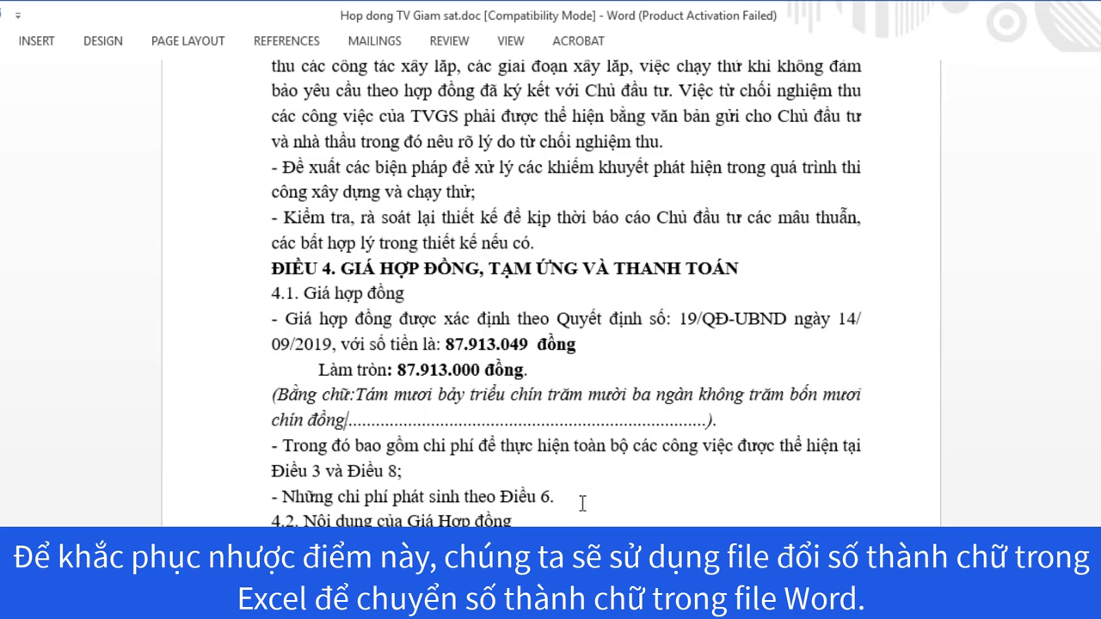
Remove the leftover dots and closing parenthesis after the amount in words and end the line with "./."
{"action": "key", "text": "Delete"}
{"action": "key", "text": "Delete"}
{"action": "key", "text": "Delete"}
{"action": "key", "text": "Delete"}
{"action": "key", "text": "Delete"}
{"action": "key", "text": "Delete"}
{"action": "key", "text": "Delete"}
{"action": "key", "text": "Delete"}
{"action": "key", "text": "Delete"}
{"action": "key", "text": "Delete"}
{"action": "key", "text": "Delete"}
{"action": "key", "text": "Delete"}
{"action": "key", "text": "Delete"}
{"action": "key", "text": "Delete"}
{"action": "key", "text": "Delete"}
{"action": "key", "text": "Delete"}
{"action": "key", "text": "Delete"}
{"action": "key", "text": "Delete"}
{"action": "key", "text": "Delete"}
{"action": "key", "text": "Delete"}
{"action": "key", "text": "Delete"}
{"action": "key", "text": "Delete"}
{"action": "key", "text": "Delete"}
{"action": "key", "text": "Delete"}
{"action": "key", "text": "Delete"}
{"action": "key", "text": "Delete"}
{"action": "key", "text": "Delete"}
{"action": "key", "text": "Delete"}
{"action": "key", "text": "Delete"}
{"action": "key", "text": "Delete"}
{"action": "key", "text": "Delete"}
{"action": "key", "text": "Delete"}
{"action": "key", "text": "Delete"}
{"action": "key", "text": "Delete"}
{"action": "key", "text": "Delete"}
{"action": "key", "text": "Delete"}
{"action": "key", "text": "Delete"}
{"action": "key", "text": "Delete"}
{"action": "key", "text": "Delete"}
{"action": "key", "text": "Delete"}
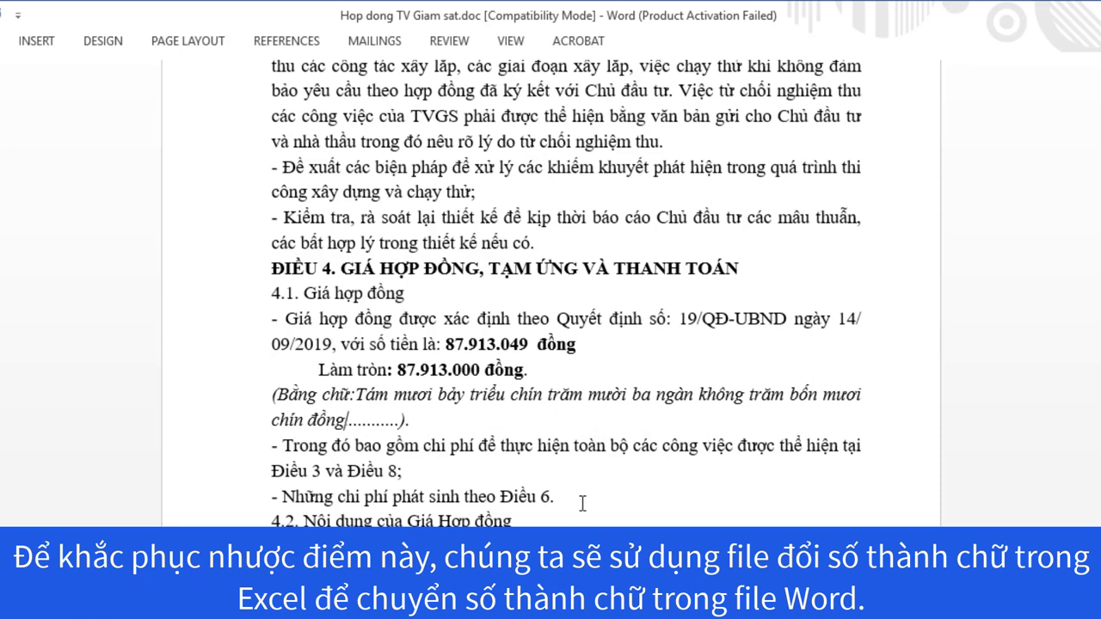
{"action": "key", "text": "Delete"}
{"action": "key", "text": "Delete"}
{"action": "key", "text": "Delete"}
{"action": "key", "text": "Delete"}
{"action": "key", "text": "Delete"}
{"action": "key", "text": "Delete"}
{"action": "key", "text": "Delete"}
{"action": "key", "text": "Delete"}
{"action": "key", "text": "Delete"}
{"action": "key", "text": "Delete"}
{"action": "type", "text": "./."}
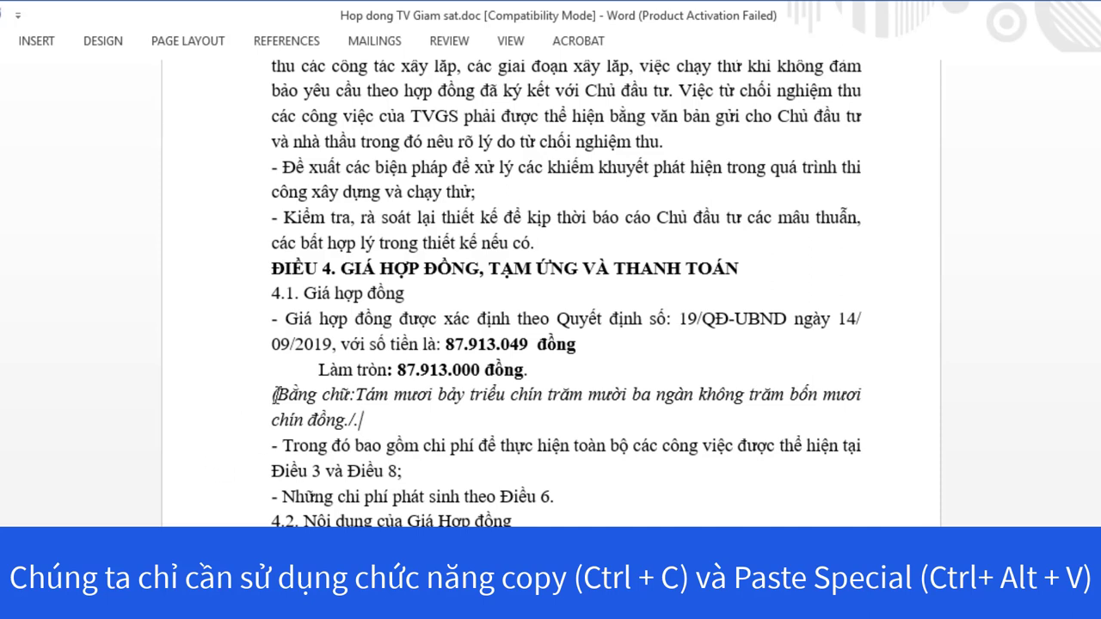
Delete the opening parenthesis before "Bằng chữ" in section 4.1
{"action": "left_click", "coordinate": [275, 395]}
{"action": "key", "text": "BackSpace"}
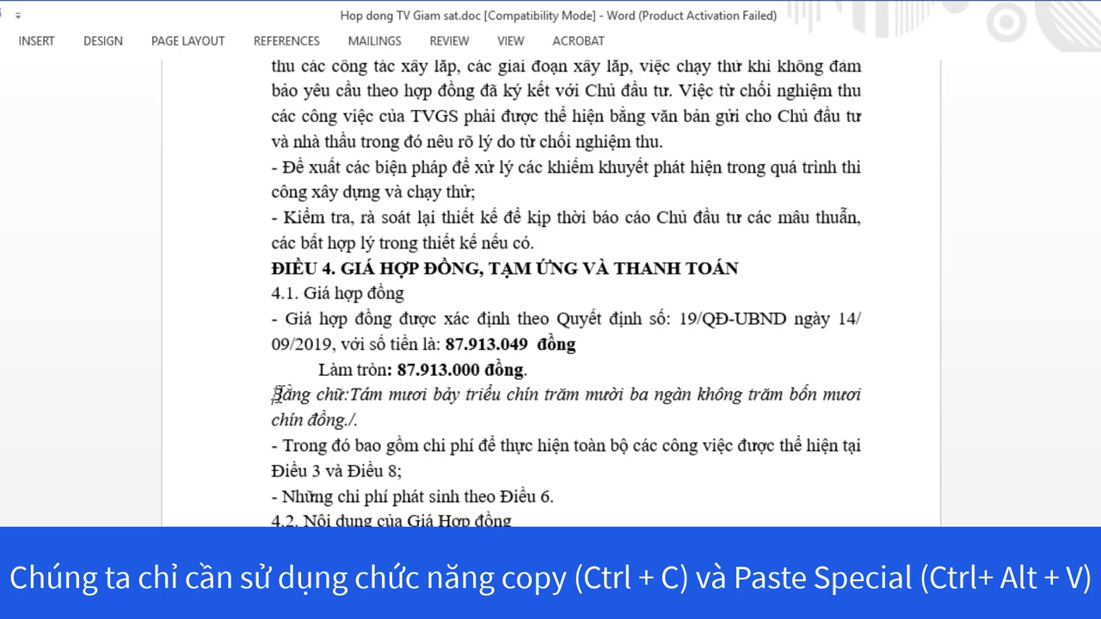
{"action": "left_click", "coordinate": [387, 469]}
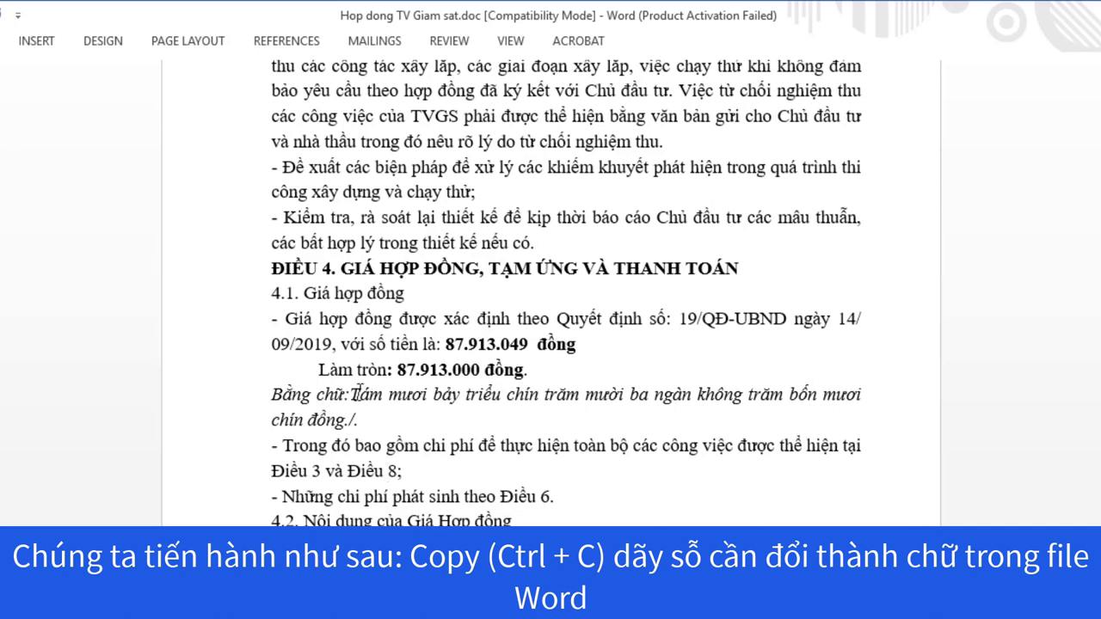
Copy the rounded price 87.913.000 from the contract and paste it into cell A3 of the Excel workbook hoa_don_ban_hang_excel_doi_so_thanh_chu.xlsx
{"action": "left_click", "coordinate": [482, 369]}
{"action": "left_click_drag", "start_coordinate": [400, 370], "coordinate": [472, 370]}
{"action": "key", "text": "ctrl+c"}
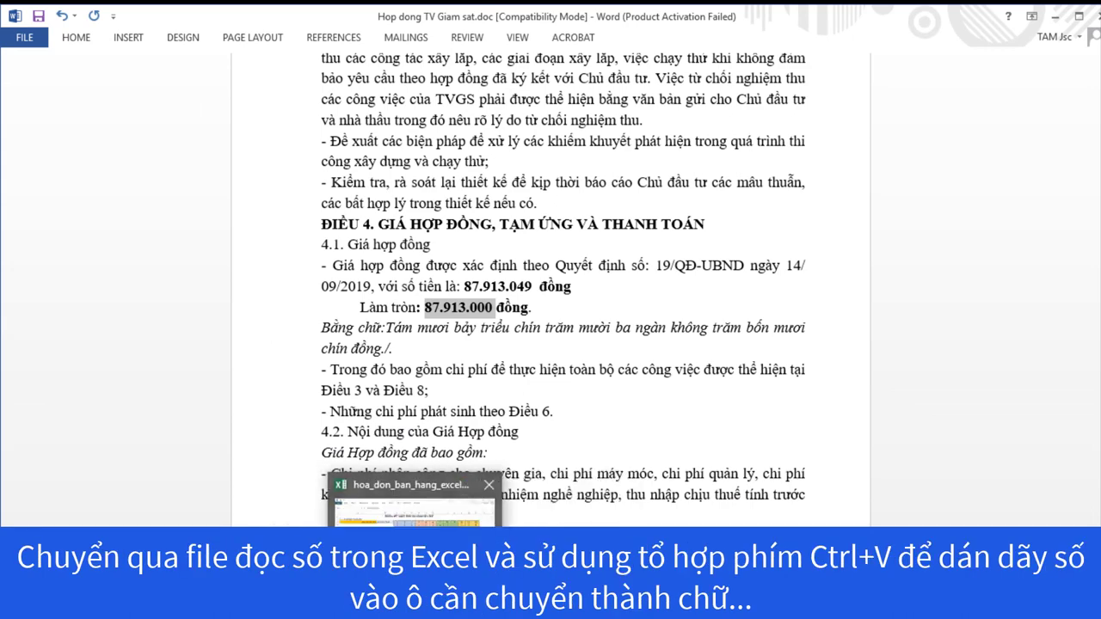
{"action": "left_click", "coordinate": [414, 550]}
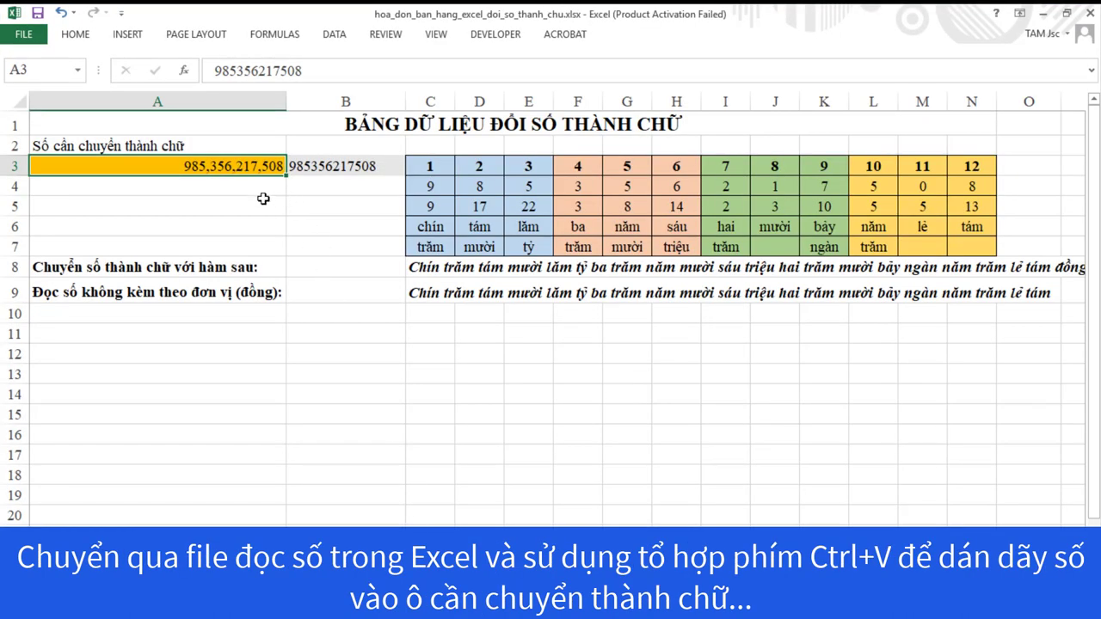
{"action": "key", "text": "ctrl+v"}
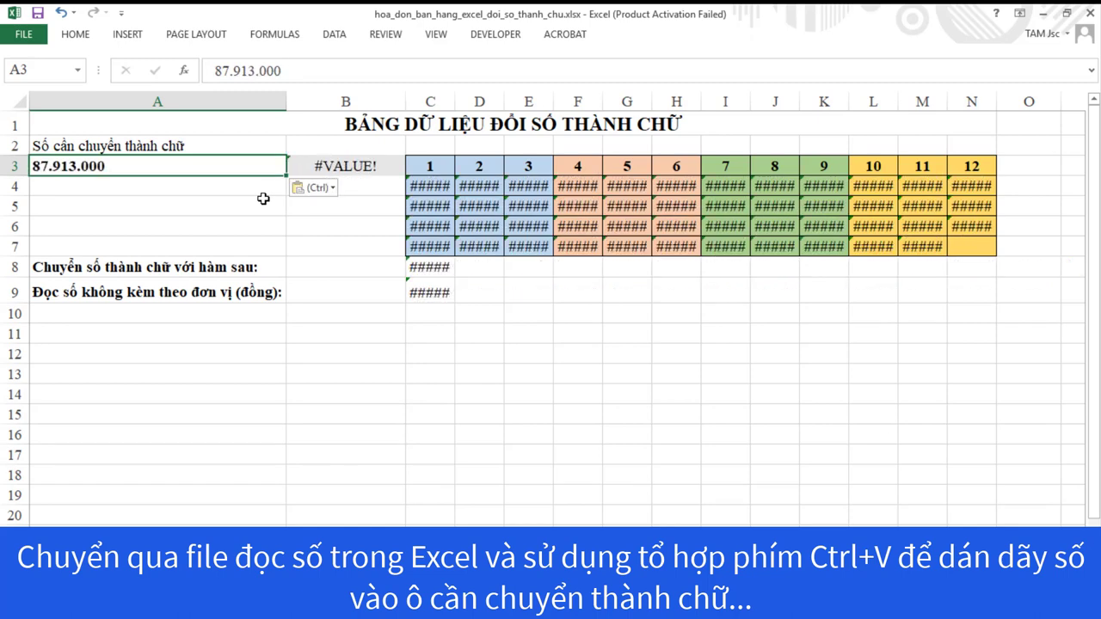
Remove both dot separators from the pasted number in cell A3 so it reads 87913000
{"action": "double_click", "coordinate": [53, 166]}
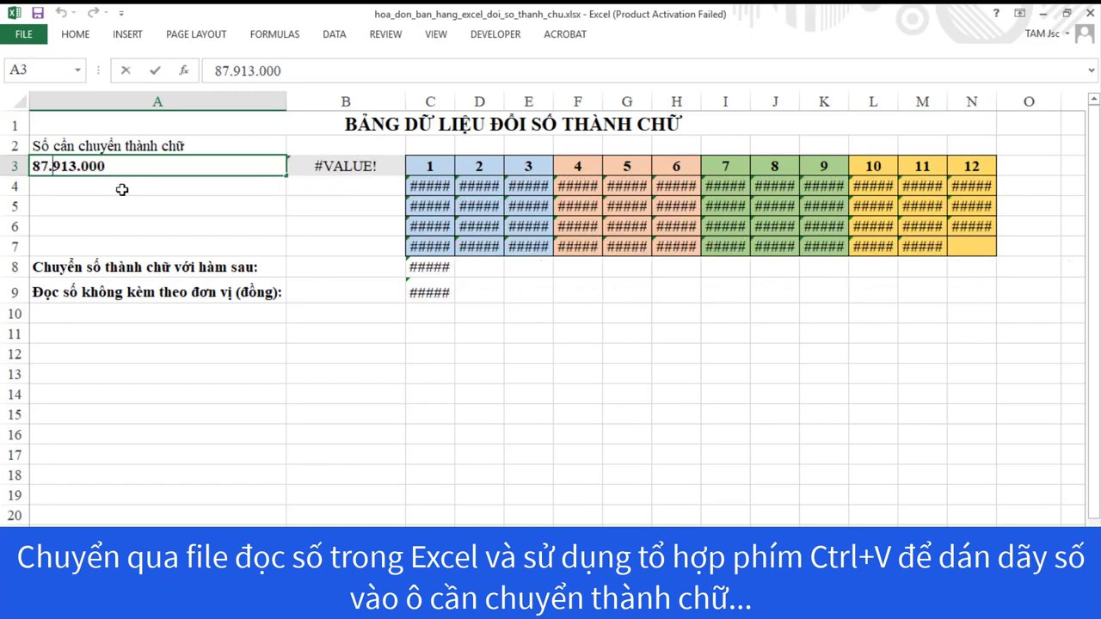
{"action": "key", "text": "BackSpace"}
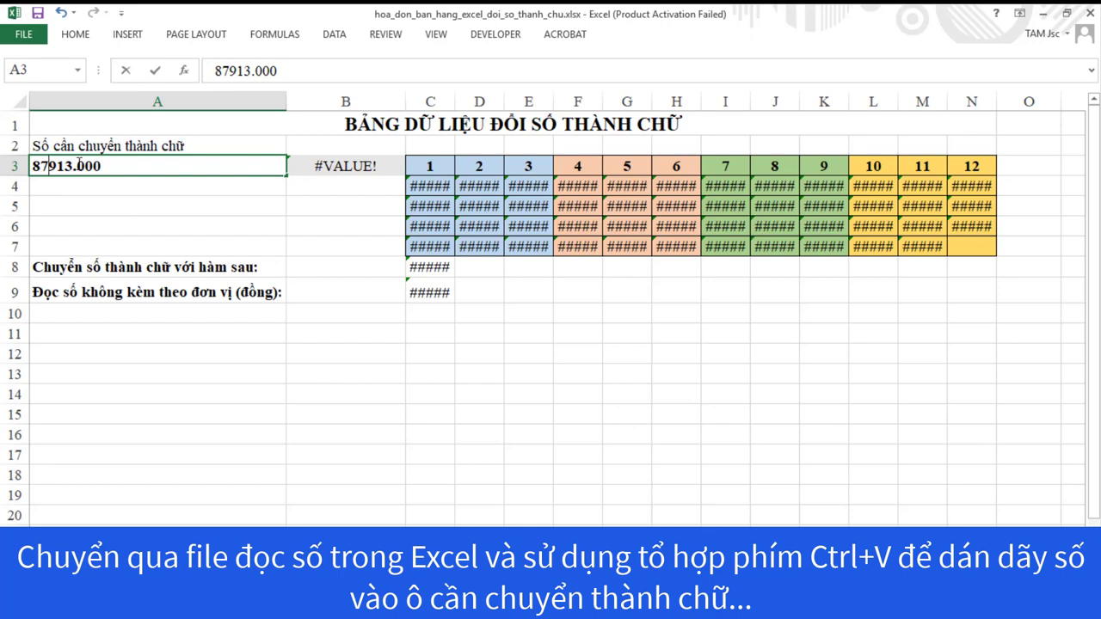
{"action": "left_click", "coordinate": [77, 165]}
{"action": "key", "text": "BackSpace"}
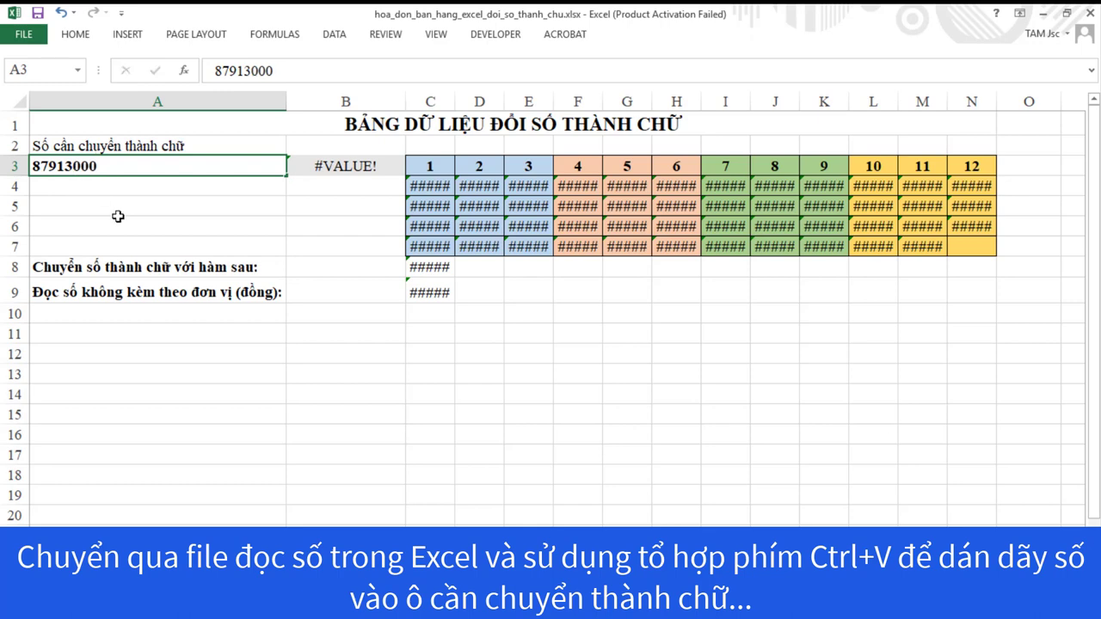
{"action": "key", "text": "Return"}
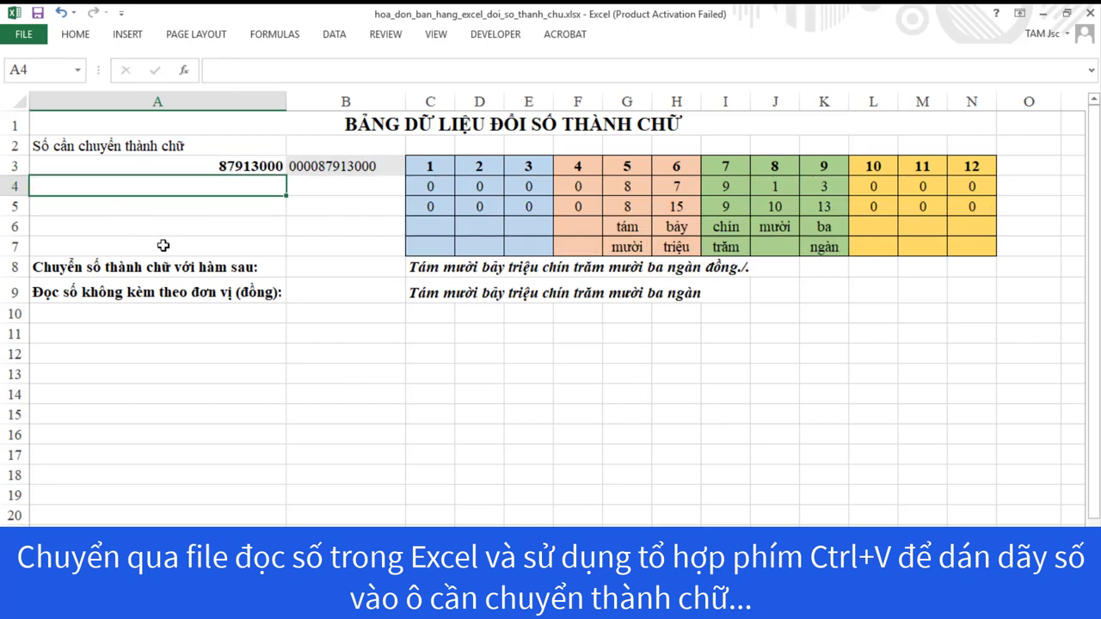
Format cell A3 as Number with 0 decimal places and the 1000 separator
{"action": "left_click", "coordinate": [242, 167]}
{"action": "right_click", "coordinate": [243, 166]}
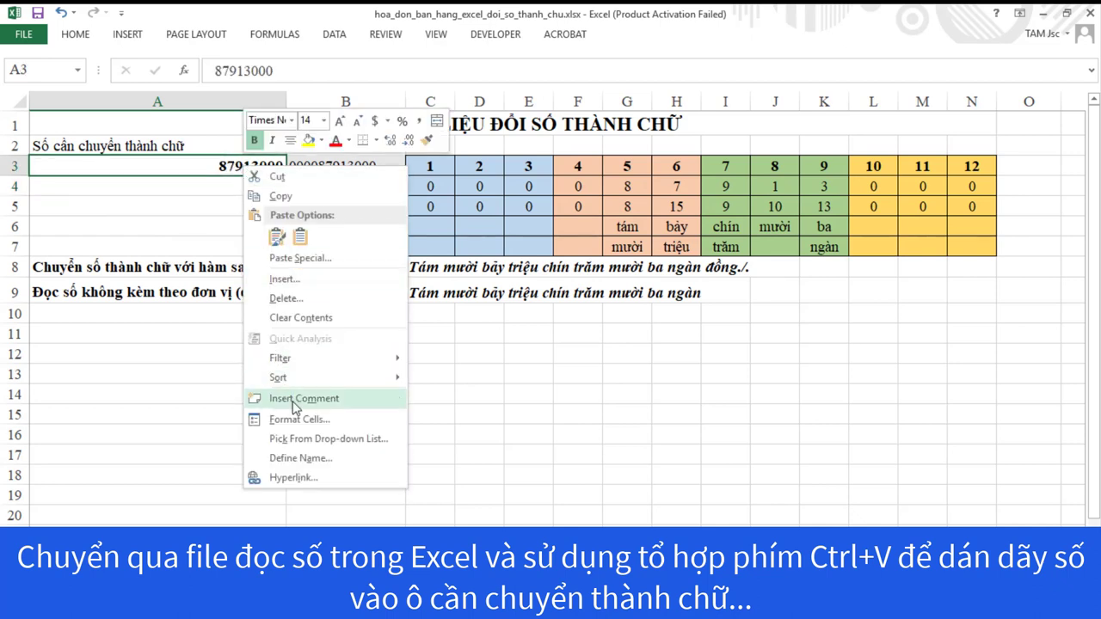
{"action": "key", "text": "Escape"}
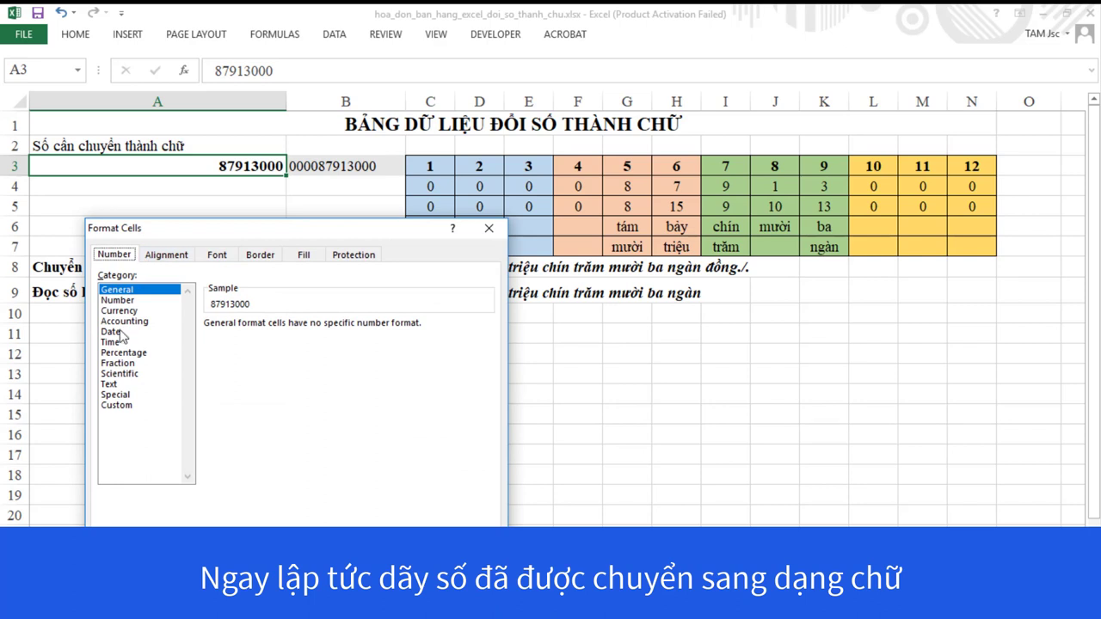
{"action": "left_click", "coordinate": [118, 300]}
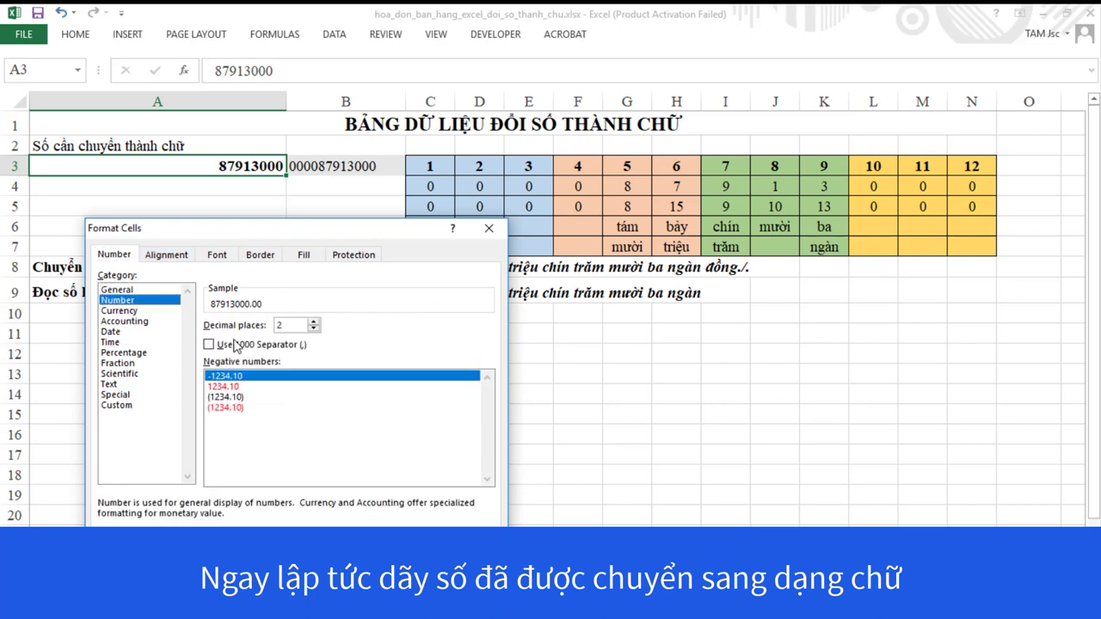
{"action": "left_click", "coordinate": [208, 345]}
{"action": "left_click", "coordinate": [314, 328]}
{"action": "left_click", "coordinate": [314, 328]}
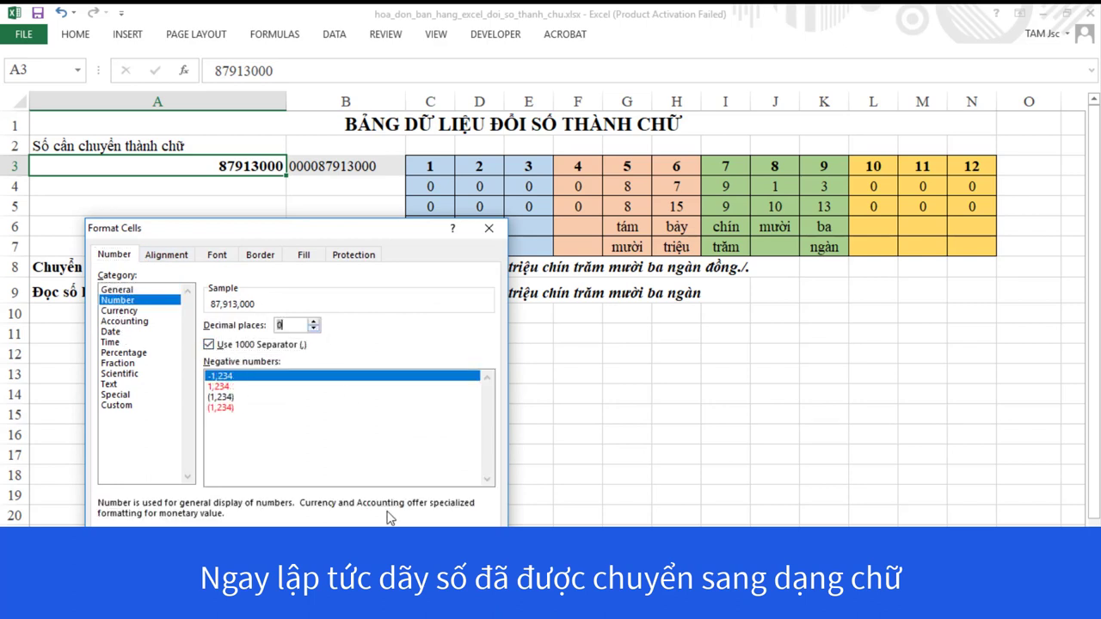
{"action": "left_click", "coordinate": [387, 548]}
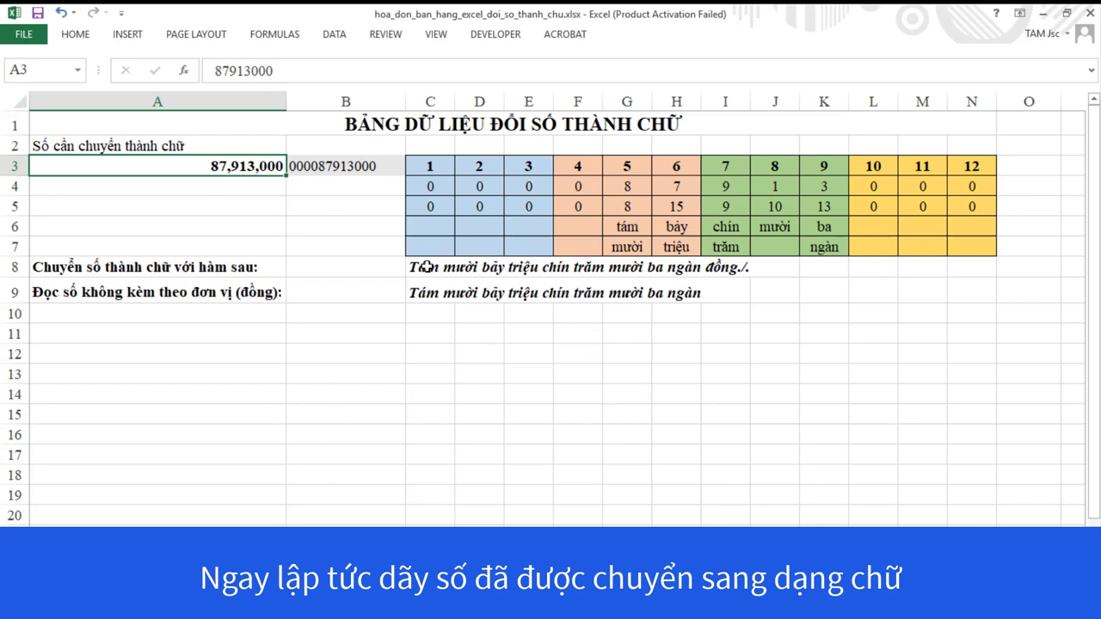
Show the complete formula of cell C8, which spells out the amount in words with đồng, and copy the cell
{"action": "left_click", "coordinate": [425, 266]}
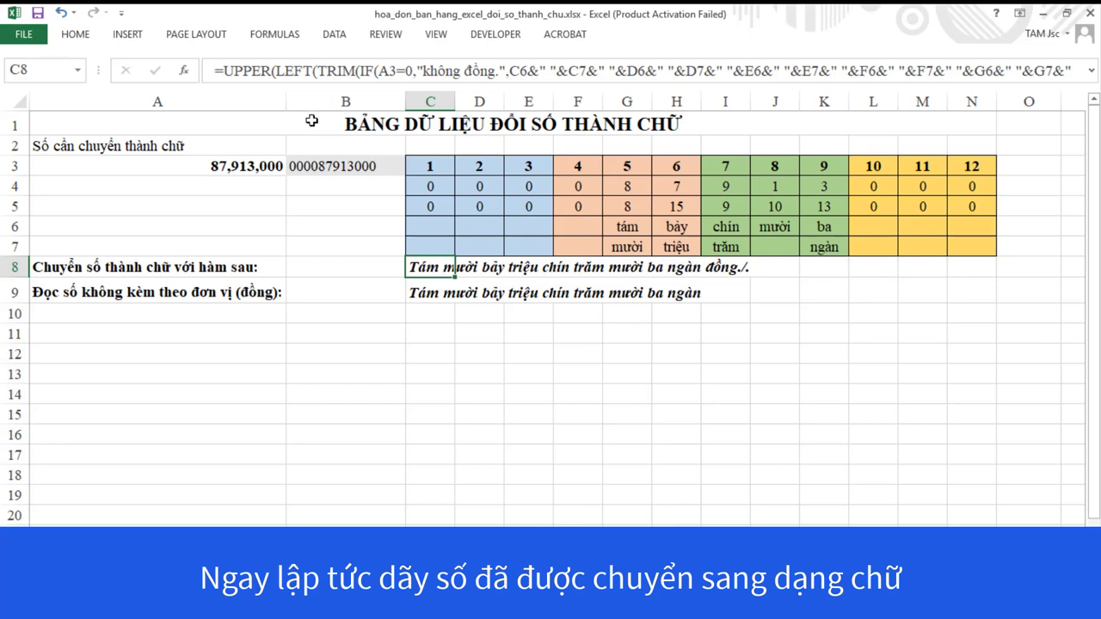
{"action": "left_click_drag", "start_coordinate": [244, 83], "coordinate": [244, 183]}
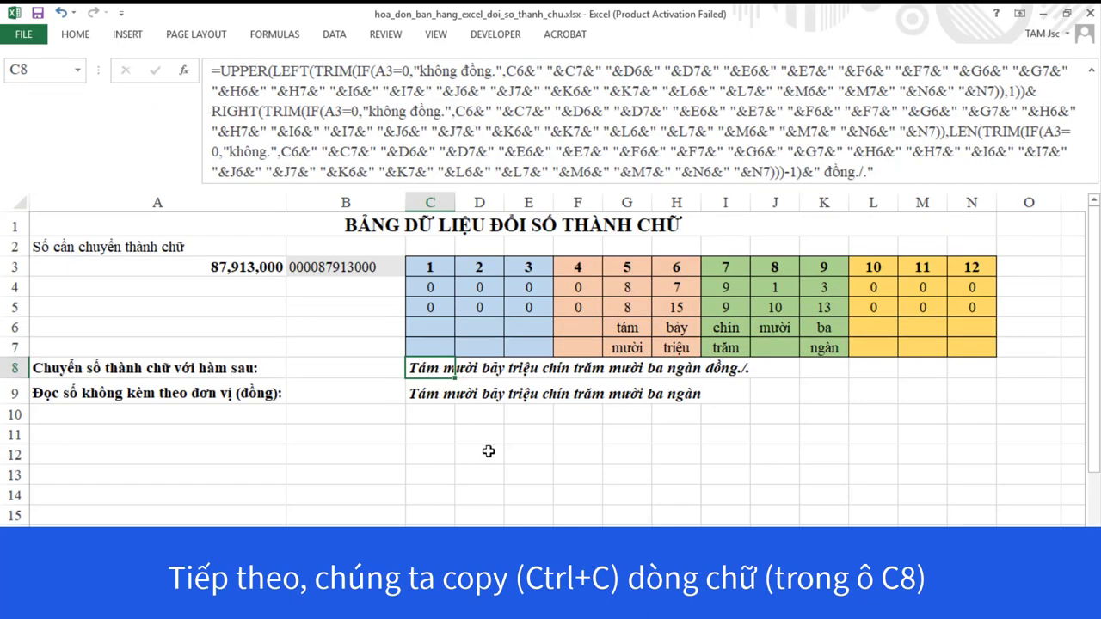
{"action": "key", "text": "ctrl+c"}
Switch to the Word contract and replace the amount after "Bằng chữ:" in section 4.1 with the copied cell, pasted as Unformatted Text
{"action": "left_click", "coordinate": [542, 503]}
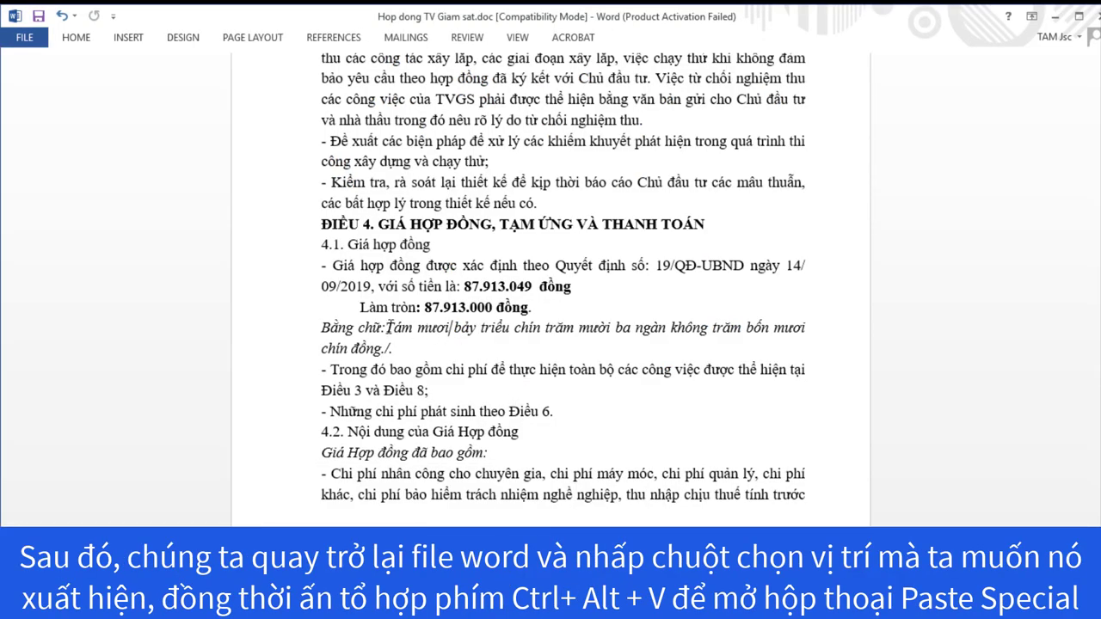
{"action": "left_click_drag", "start_coordinate": [388, 327], "coordinate": [406, 345]}
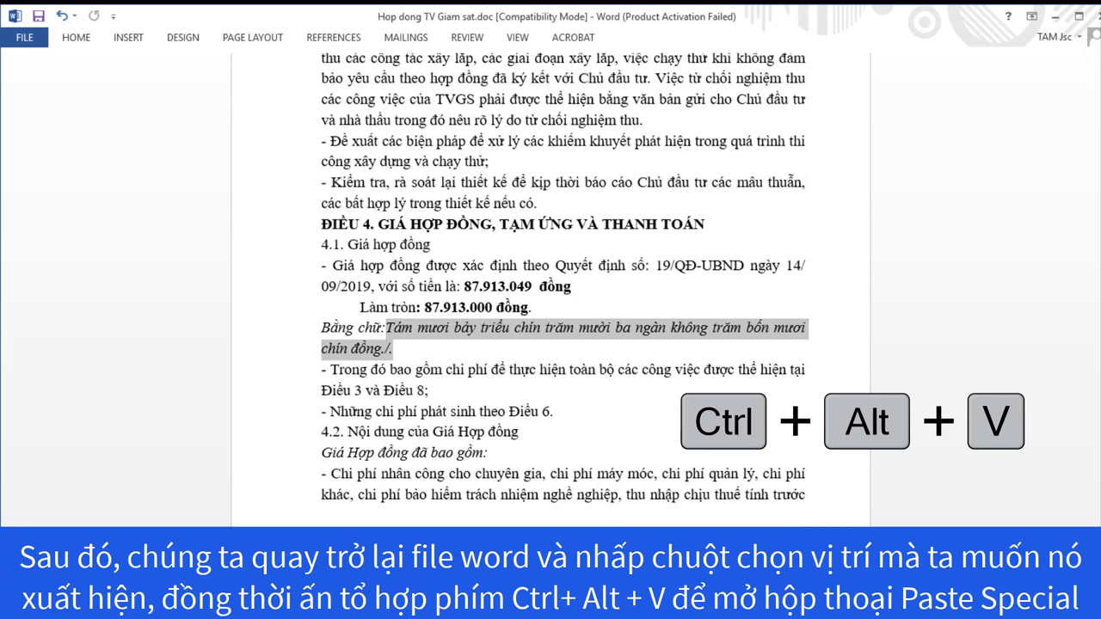
{"action": "key", "text": "ctrl+alt+v"}
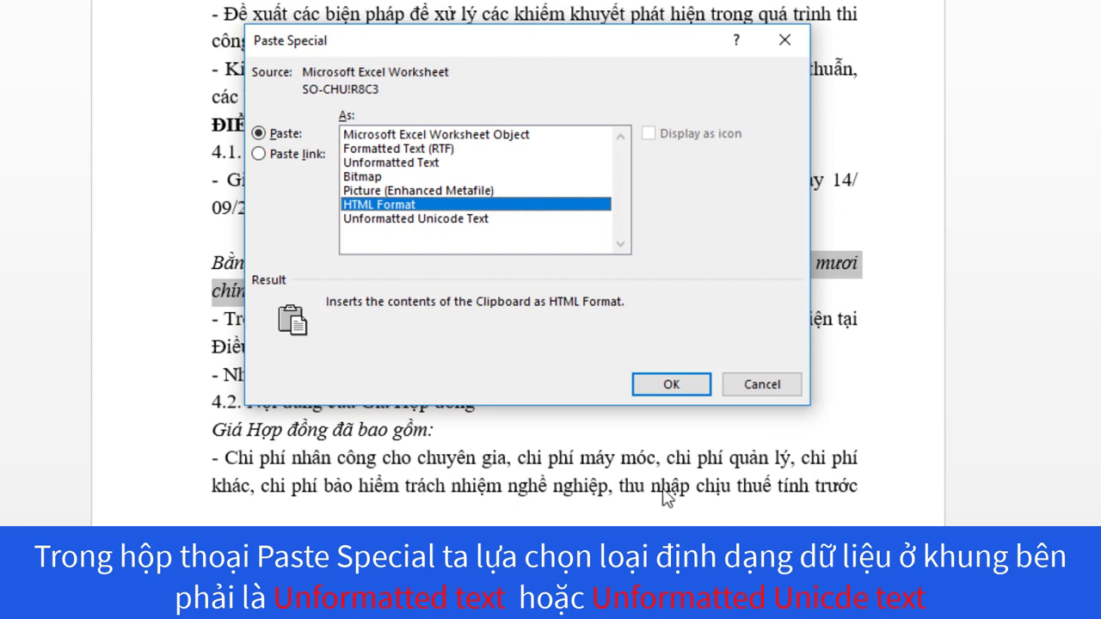
{"action": "left_click", "coordinate": [405, 168]}
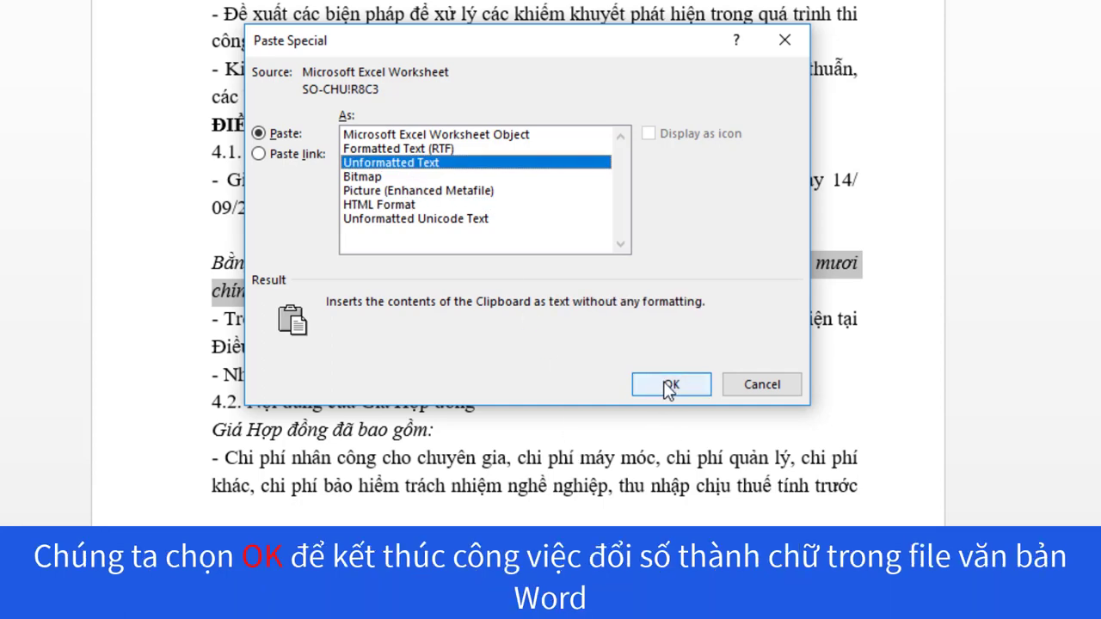
{"action": "left_click", "coordinate": [670, 385]}
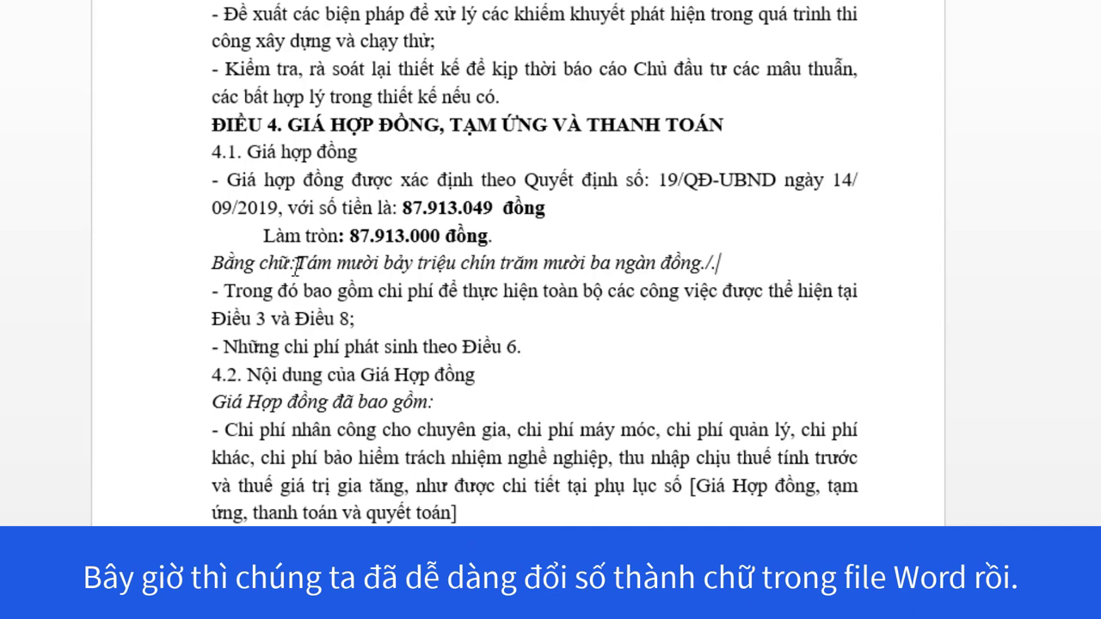
Compare the pasted amount in words with the rounded price in section 4.1, part by part
{"action": "left_click_drag", "start_coordinate": [299, 261], "coordinate": [458, 262]}
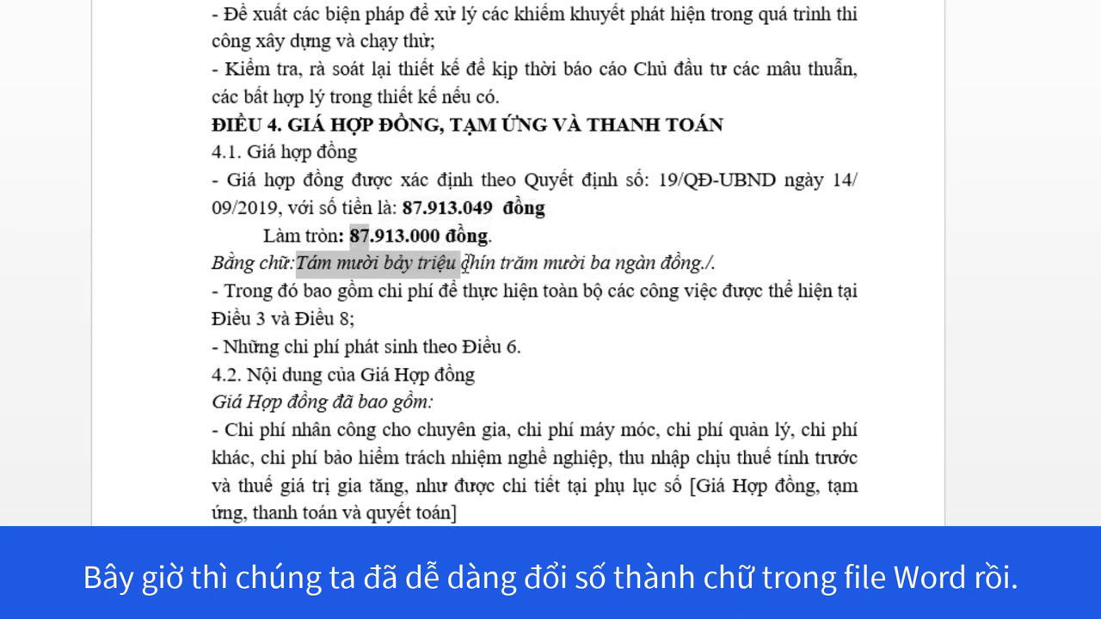
{"action": "left_click_drag", "start_coordinate": [463, 262], "coordinate": [700, 262]}
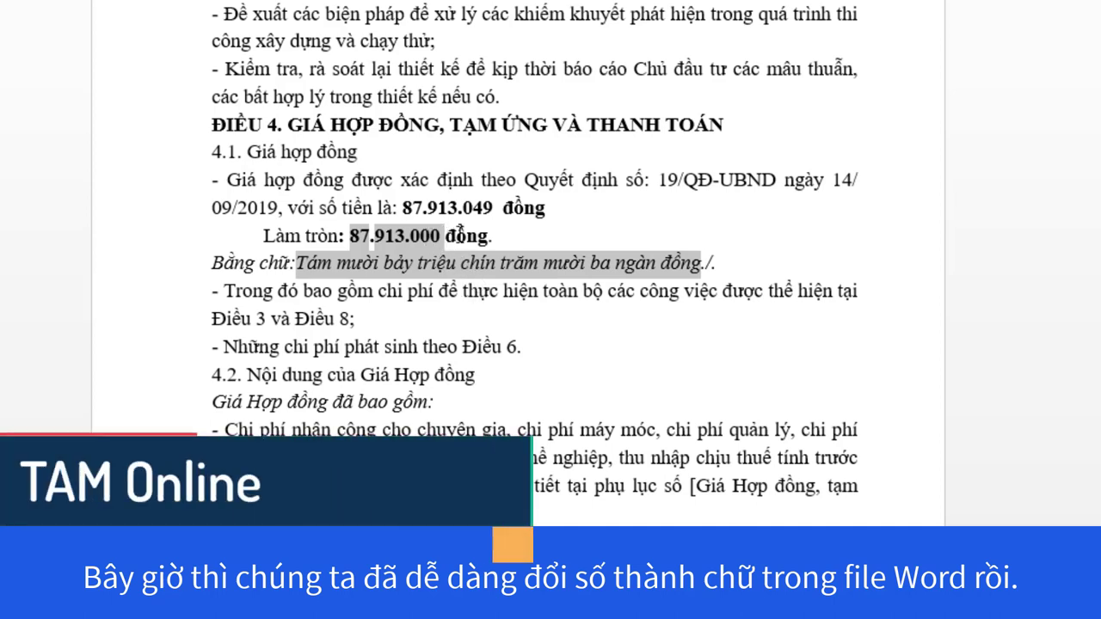
{"action": "left_click_drag", "start_coordinate": [451, 226], "coordinate": [472, 234]}
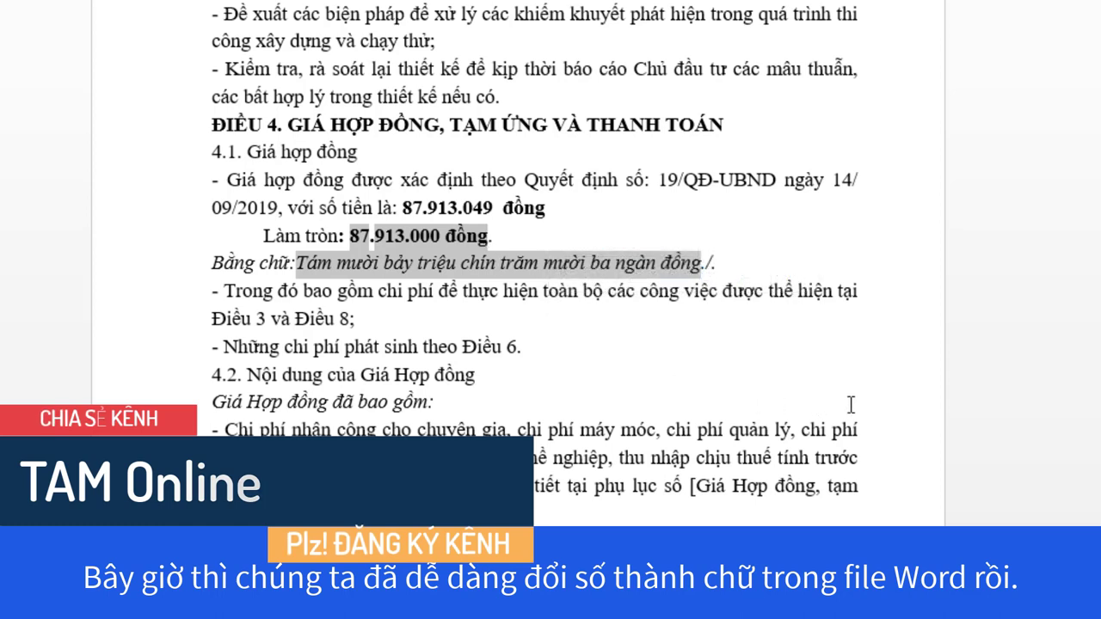
{"action": "left_click", "coordinate": [752, 385]}
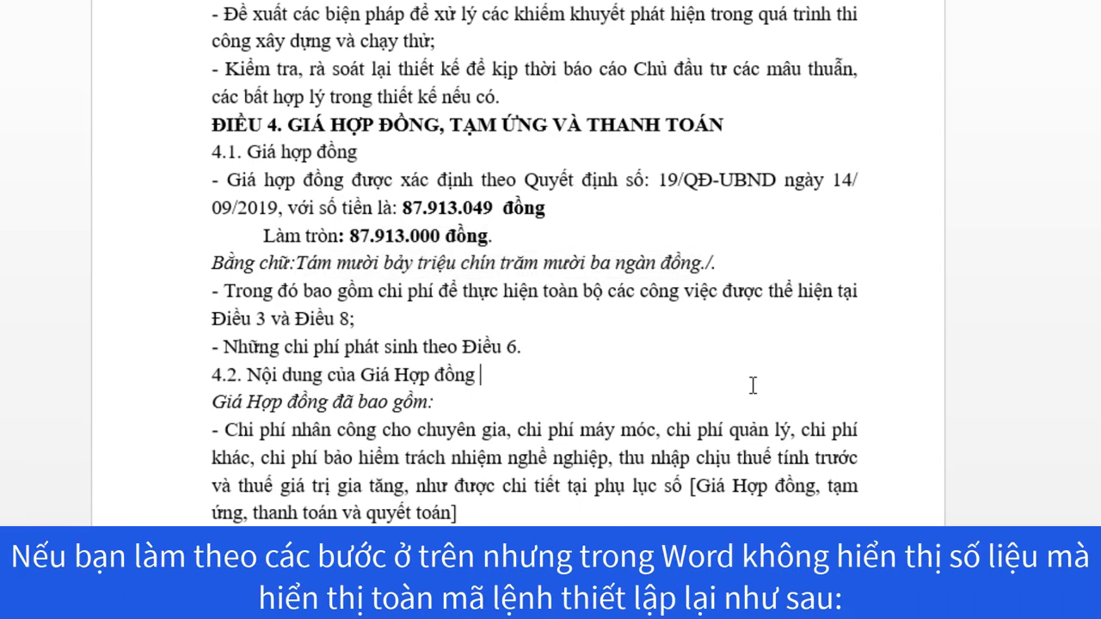